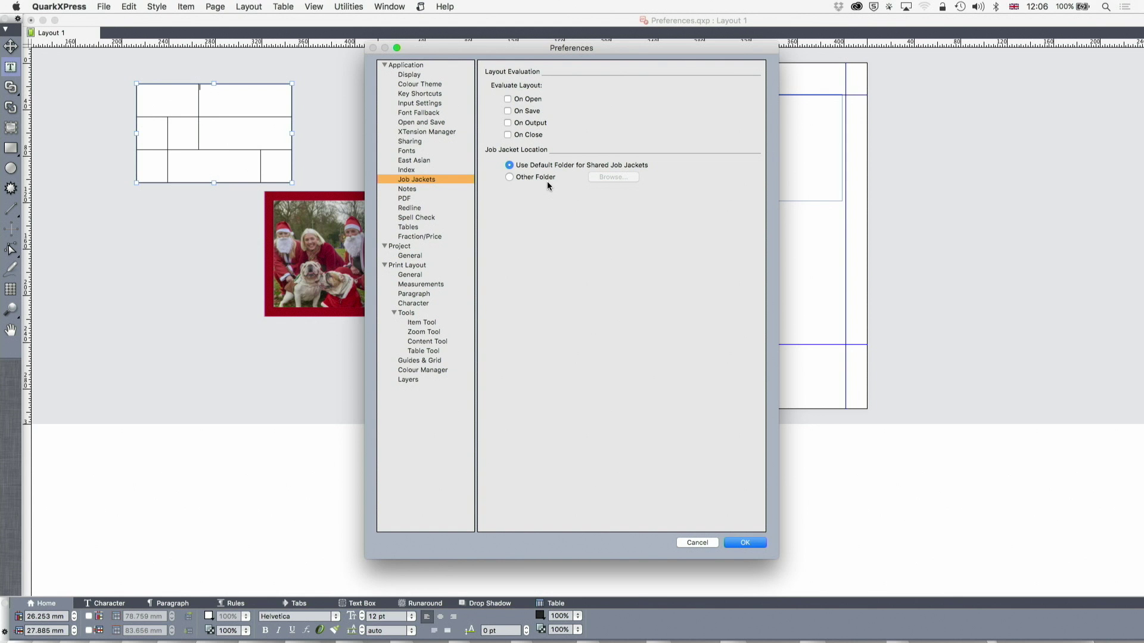
- Tick Evaluate Layout: On Output in the Job Jackets preferences
{"action": "left_click", "coordinate": [510, 123]}
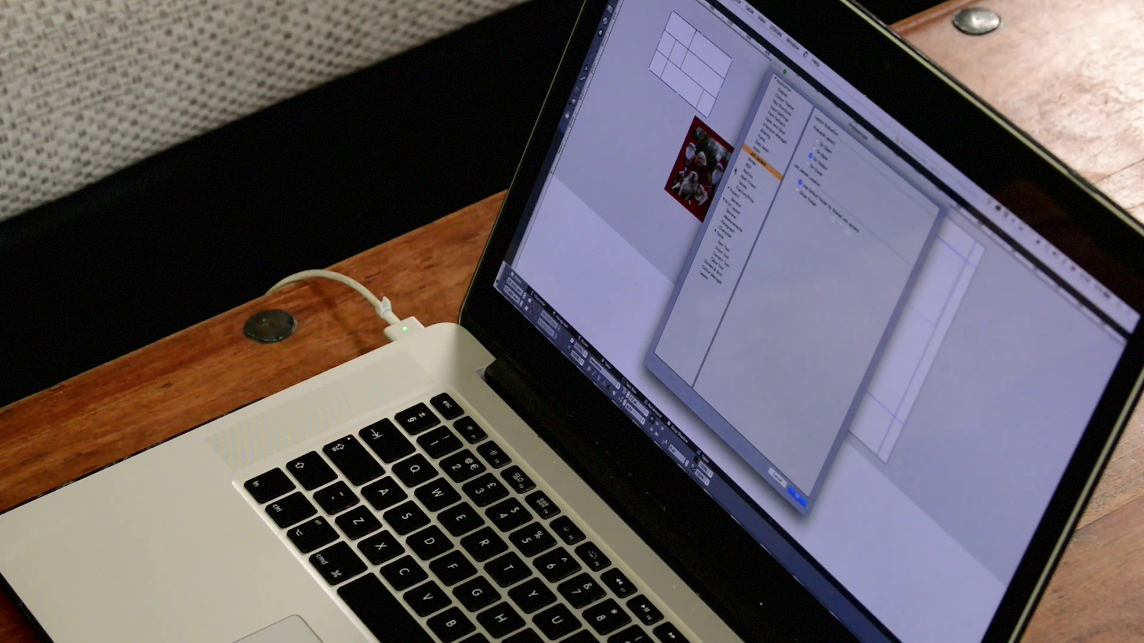
- In the PDF preferences, set the default PDF name to Project_Layout.pdf and confirm with OK
{"action": "left_click", "coordinate": [756, 174]}
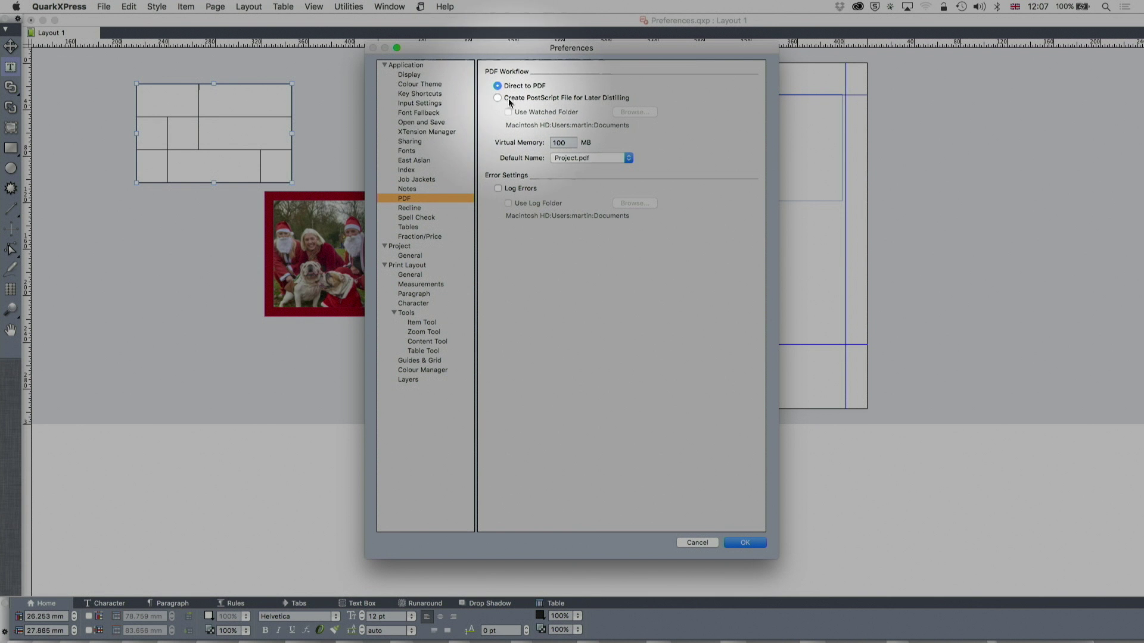
{"action": "left_click", "coordinate": [495, 98]}
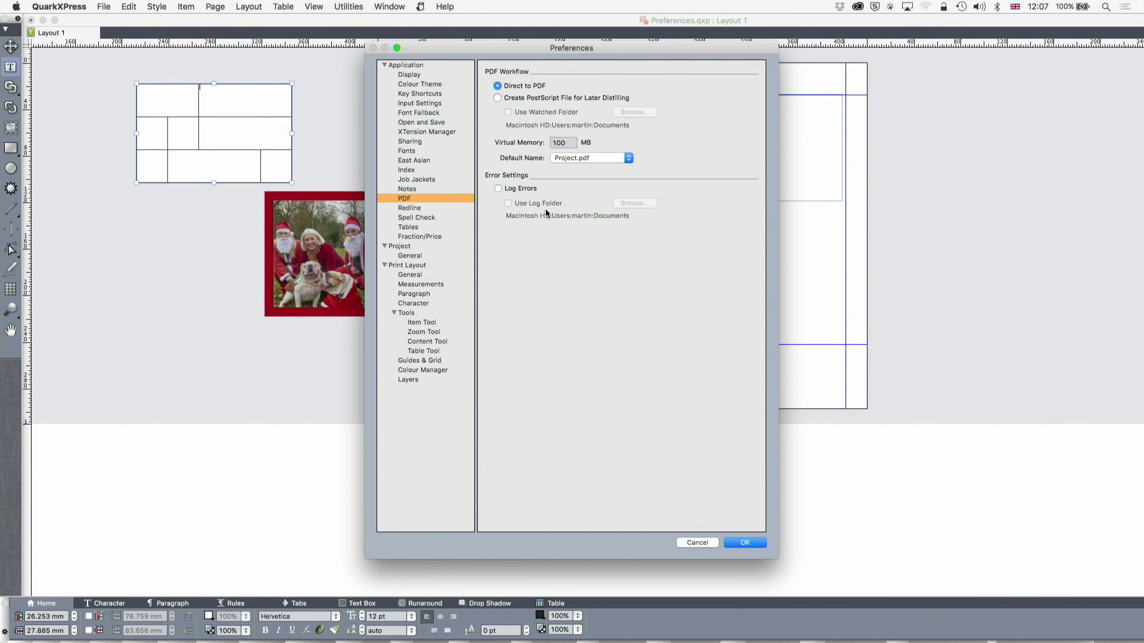
{"action": "left_click", "coordinate": [582, 159]}
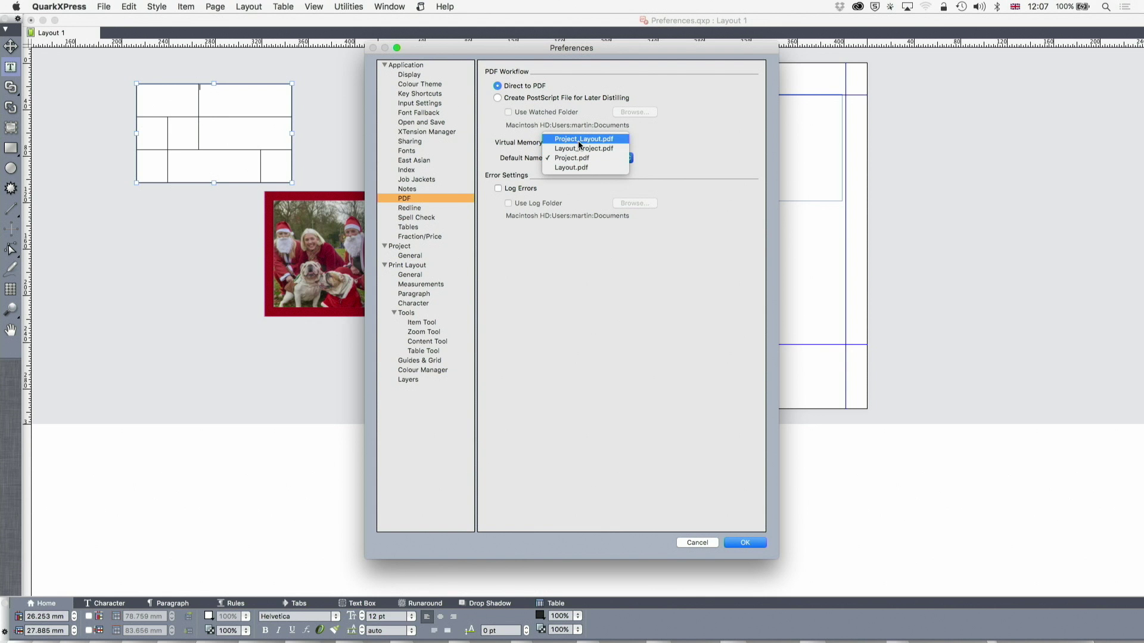
{"action": "left_click", "coordinate": [579, 143]}
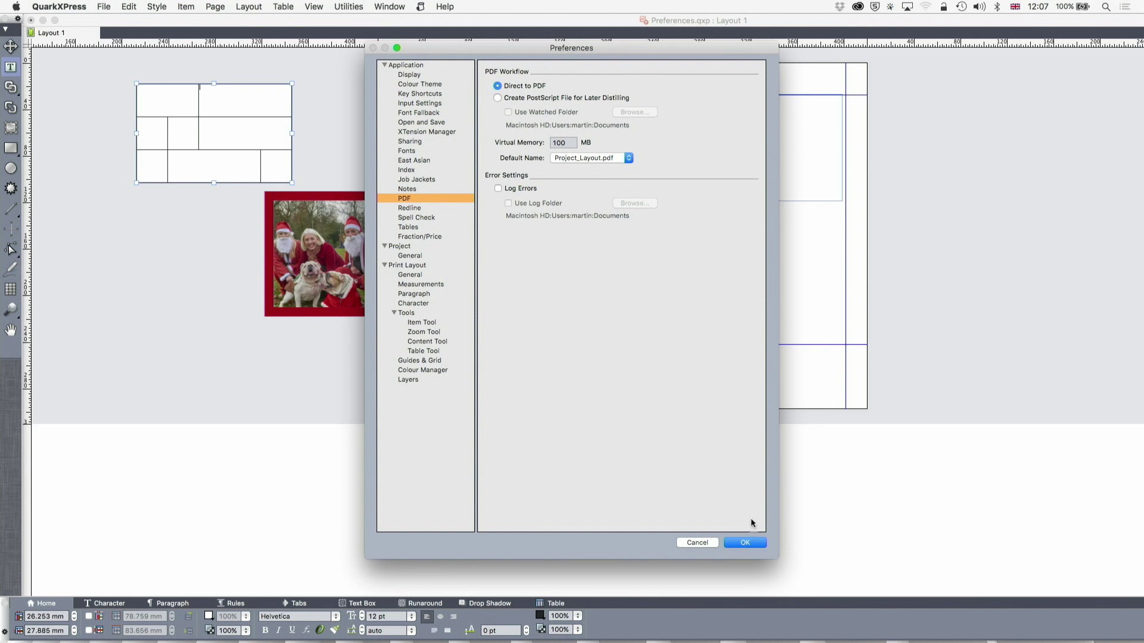
{"action": "left_click", "coordinate": [743, 543]}
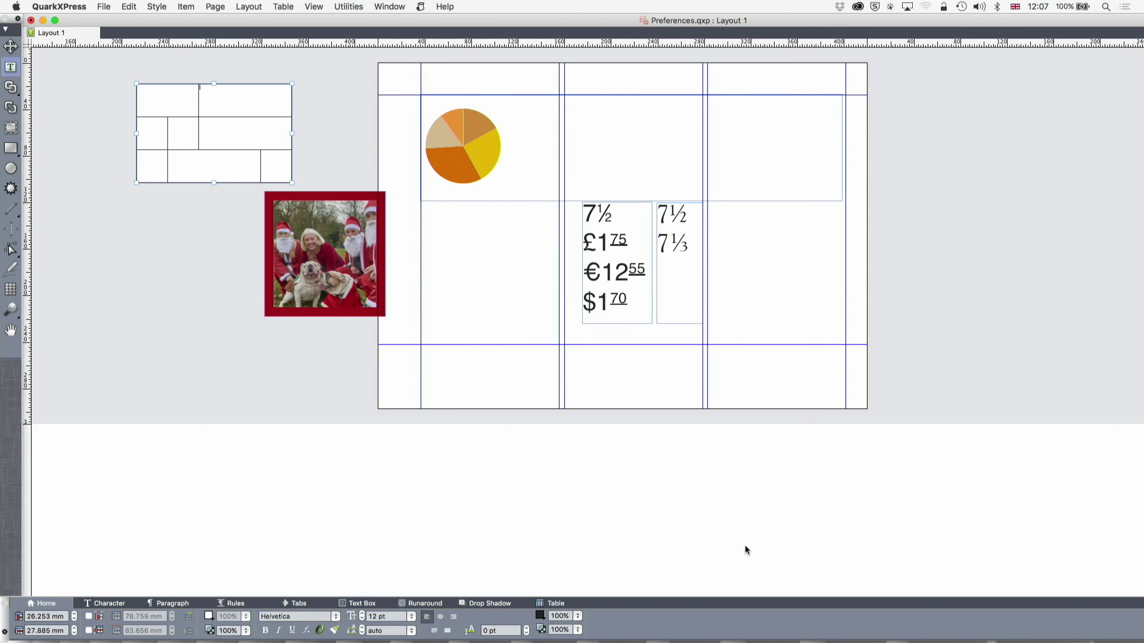
- Create a new layout named Special from the Layout 1 tab, then reopen Preferences
{"action": "right_click", "coordinate": [59, 34]}
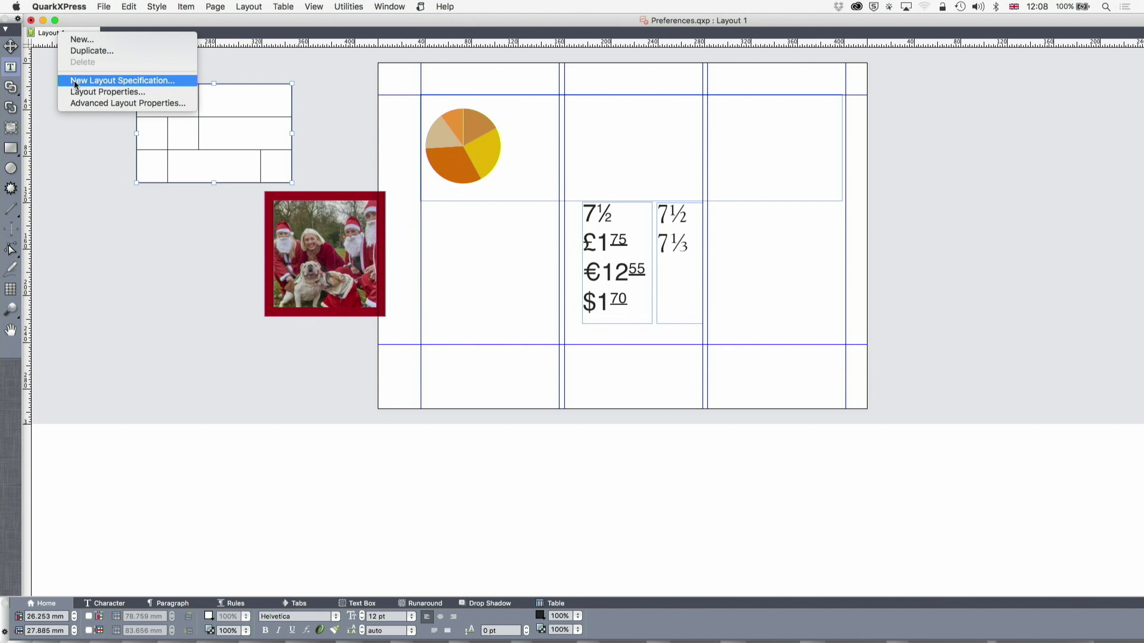
{"action": "left_click", "coordinate": [81, 40]}
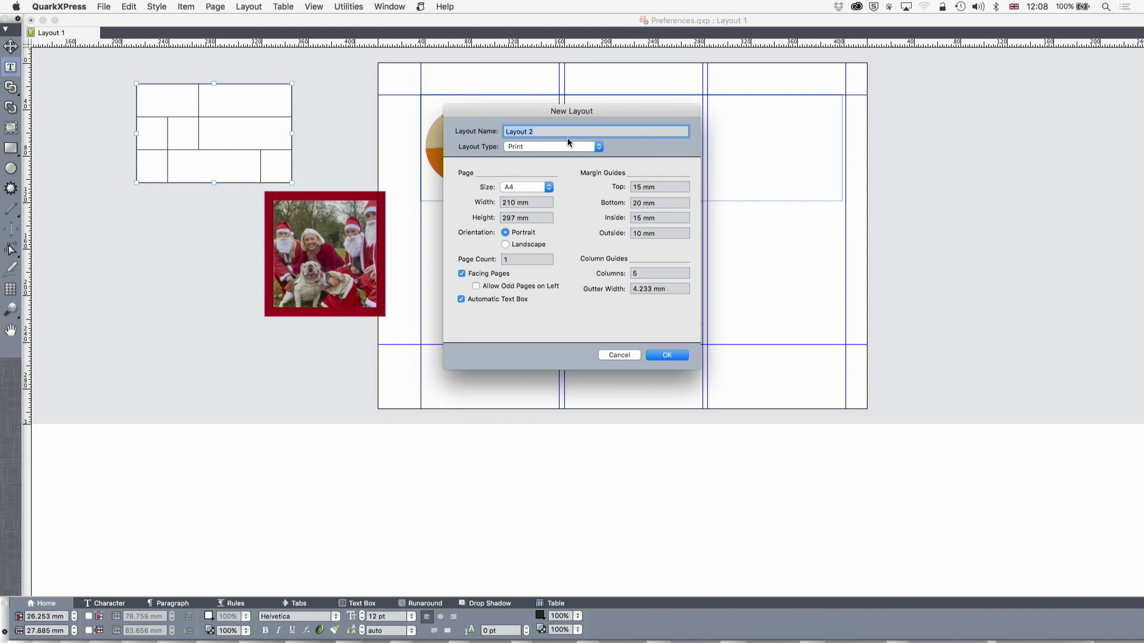
{"action": "type", "text": "Special"}
{"action": "left_click", "coordinate": [667, 356]}
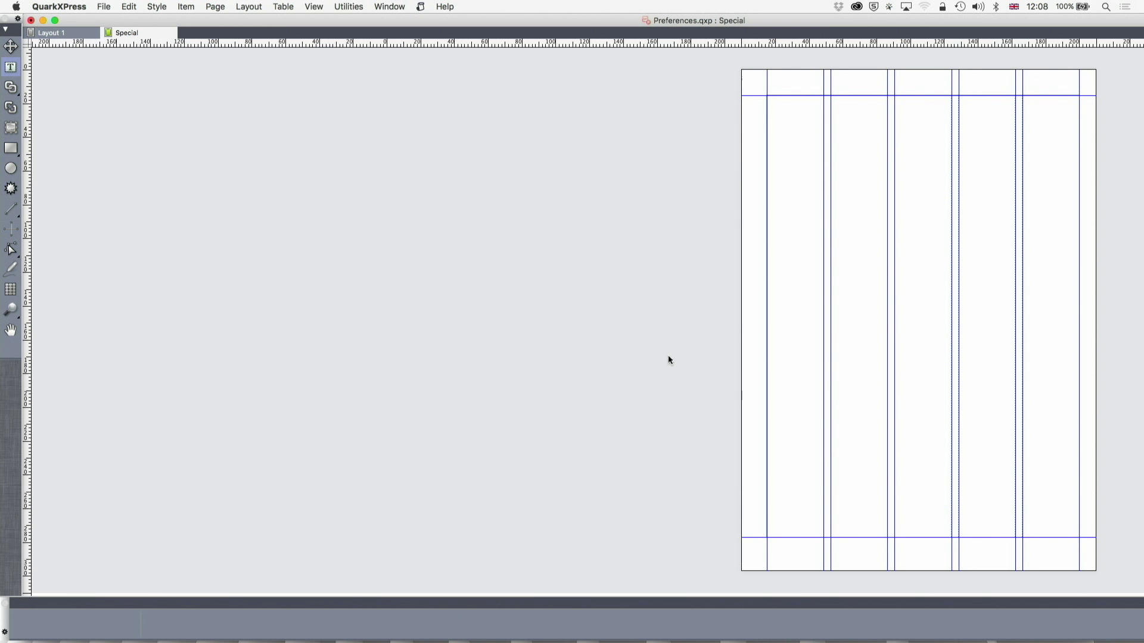
{"action": "left_click", "coordinate": [59, 6]}
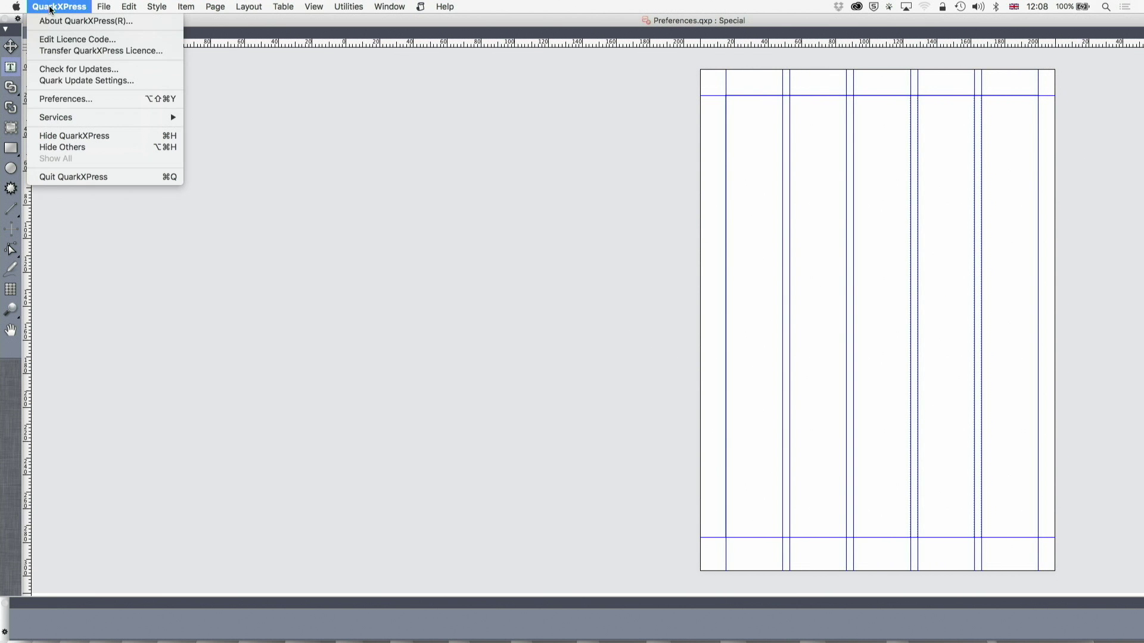
{"action": "left_click", "coordinate": [69, 101]}
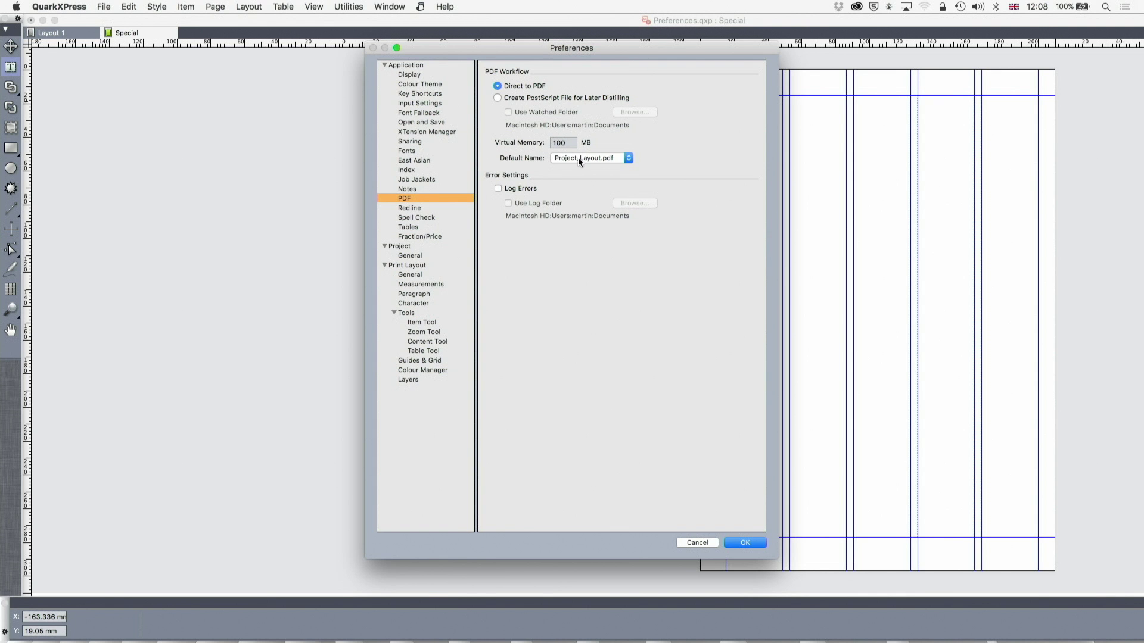
{"action": "left_click", "coordinate": [425, 210]}
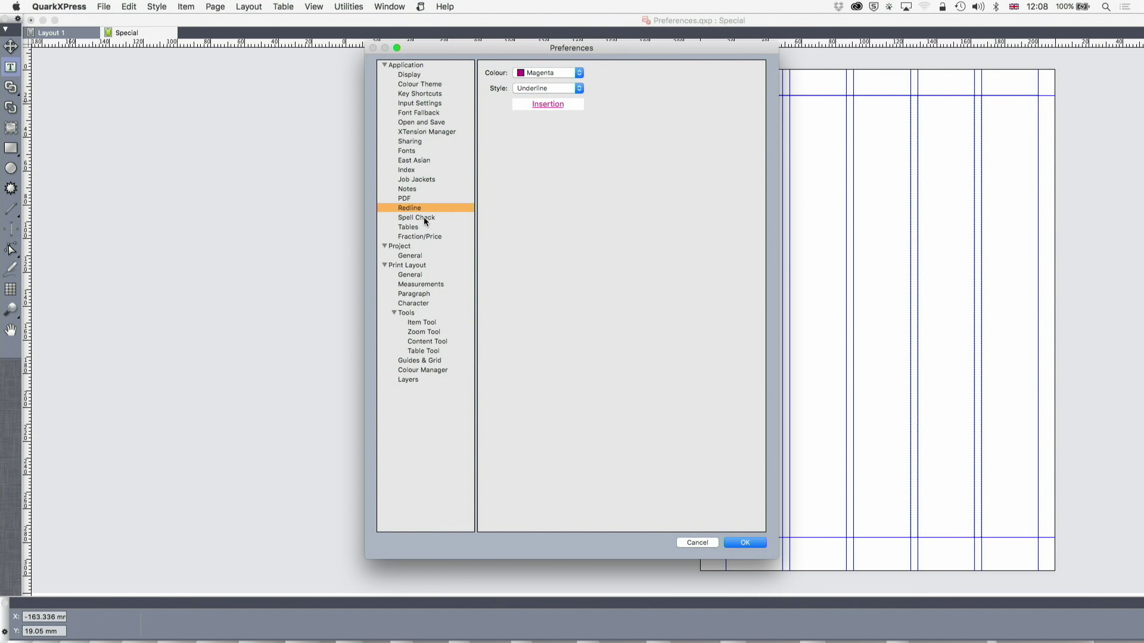
{"action": "left_click", "coordinate": [424, 218]}
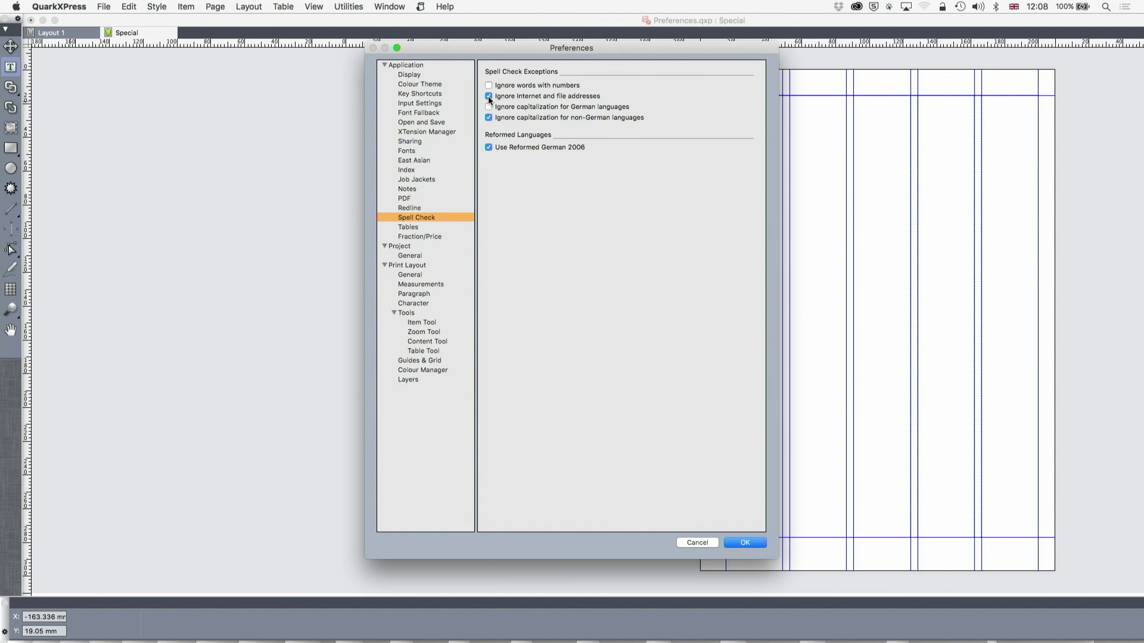
{"action": "left_click", "coordinate": [401, 231]}
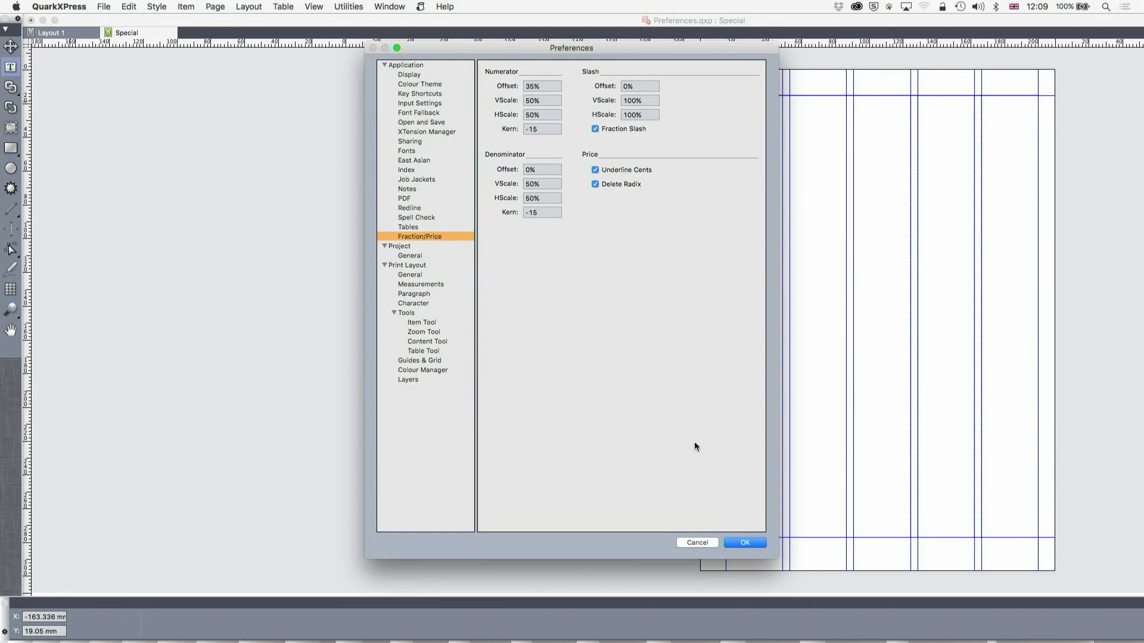
{"action": "left_click", "coordinate": [744, 543]}
- Return to Layout 1, deleting a stray empty text box drawn below the pie chart
{"action": "scroll", "coordinate": [669, 516], "scroll_direction": "right", "scroll_amount": 2}
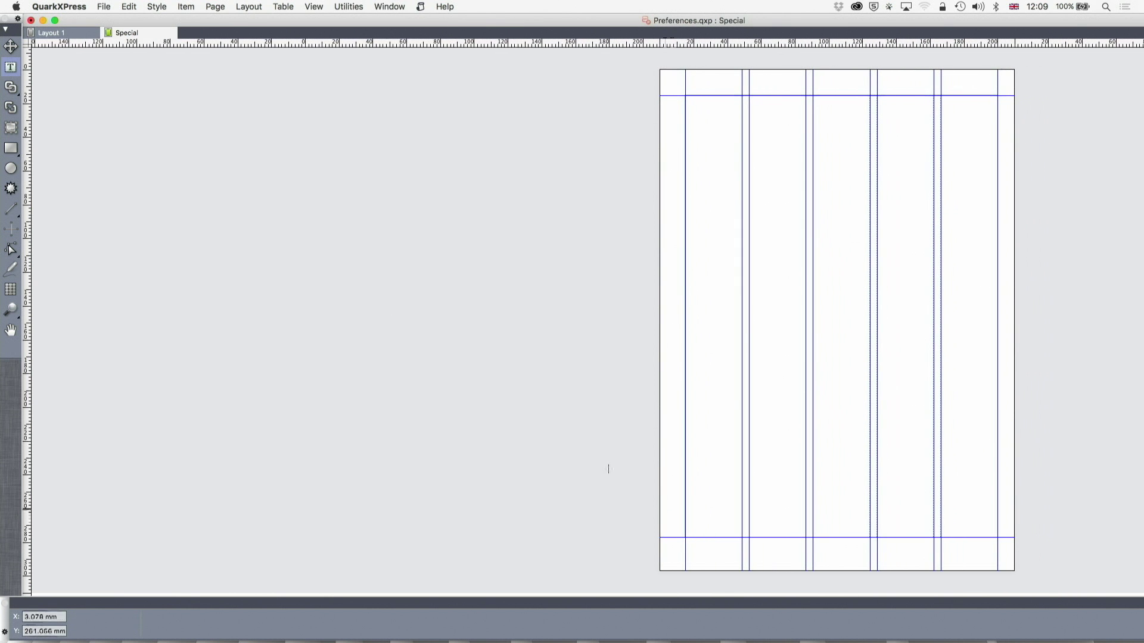
{"action": "left_click", "coordinate": [60, 32]}
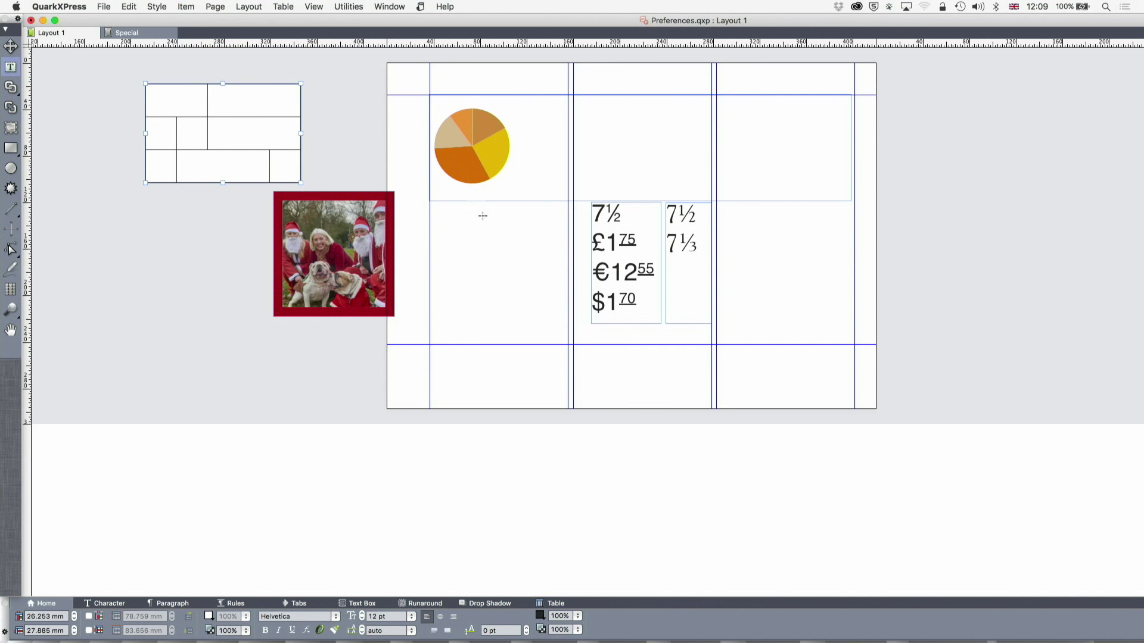
{"action": "left_click_drag", "start_coordinate": [475, 209], "coordinate": [568, 304]}
{"action": "left_click", "coordinate": [11, 46]}
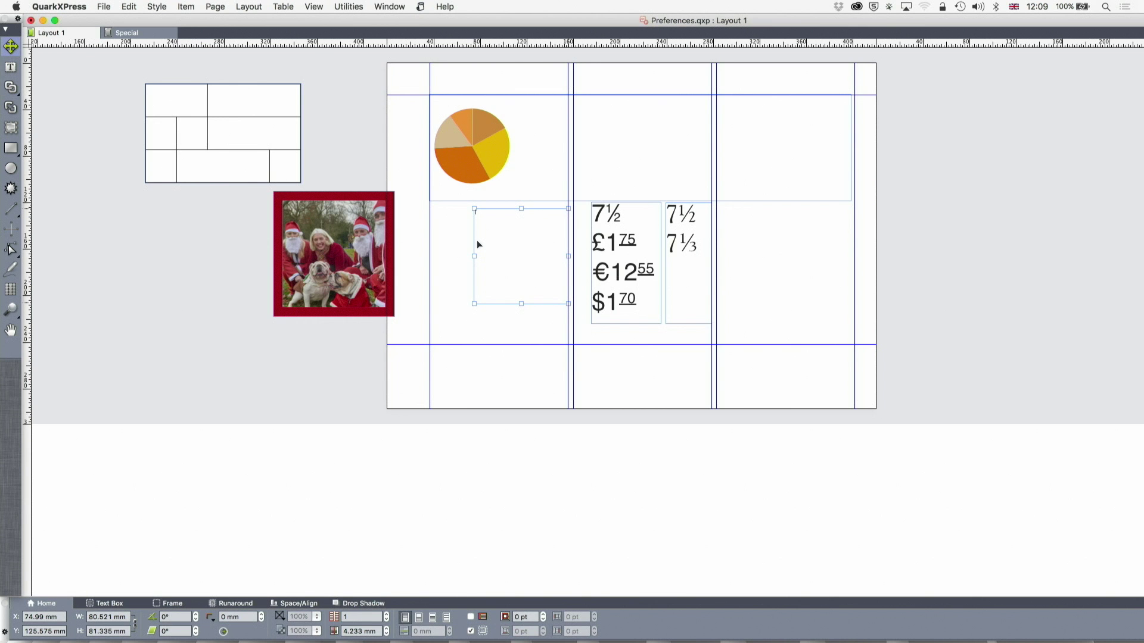
{"action": "key", "text": "Delete"}
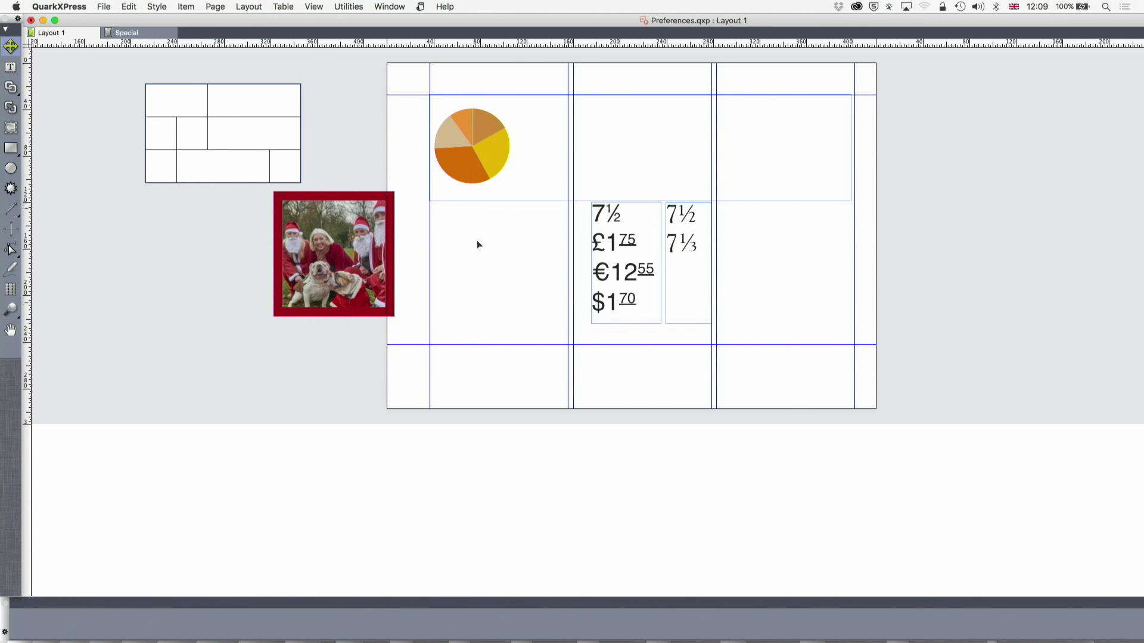
- Show the Glyphs palette for the fraction text, then move, enlarge and zoom its previews
{"action": "left_click", "coordinate": [395, 7]}
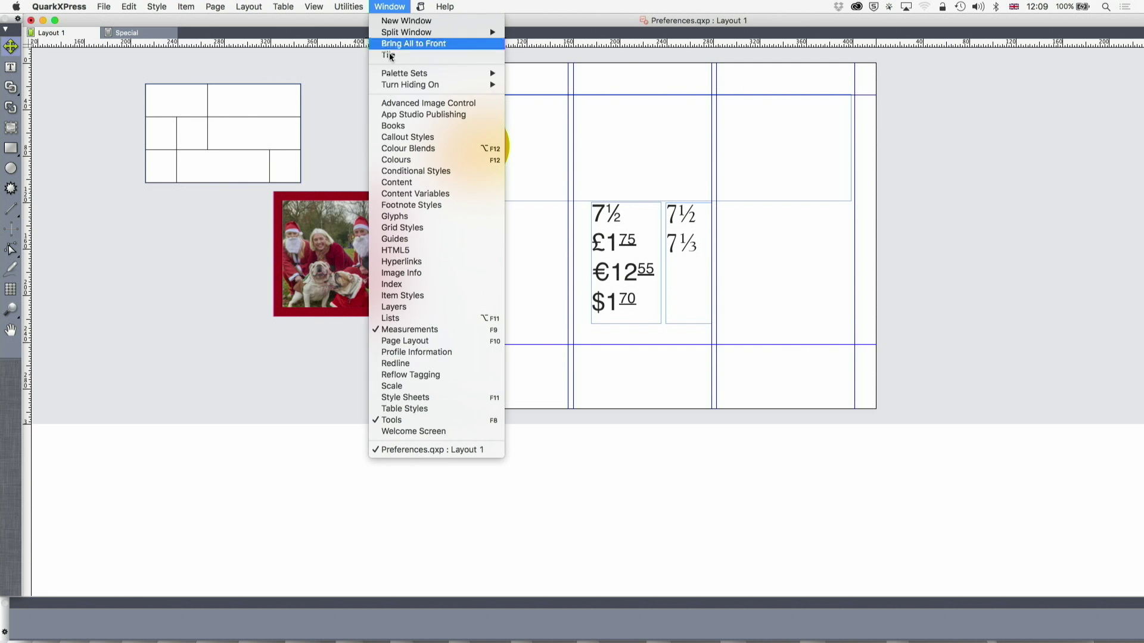
{"action": "left_click", "coordinate": [395, 216]}
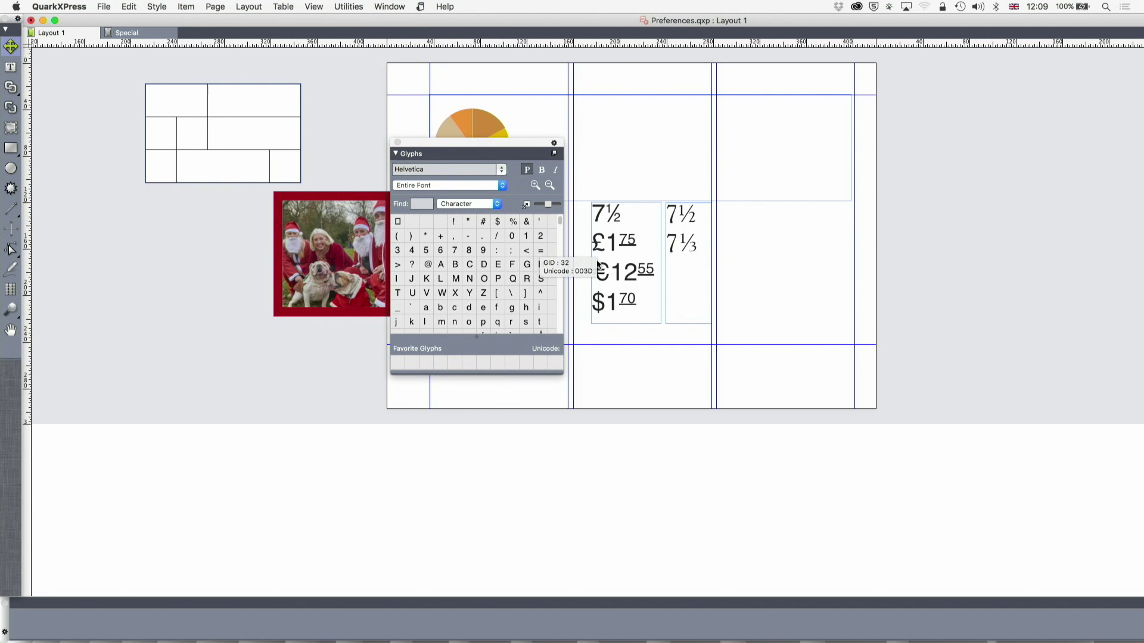
{"action": "double_click", "coordinate": [679, 215]}
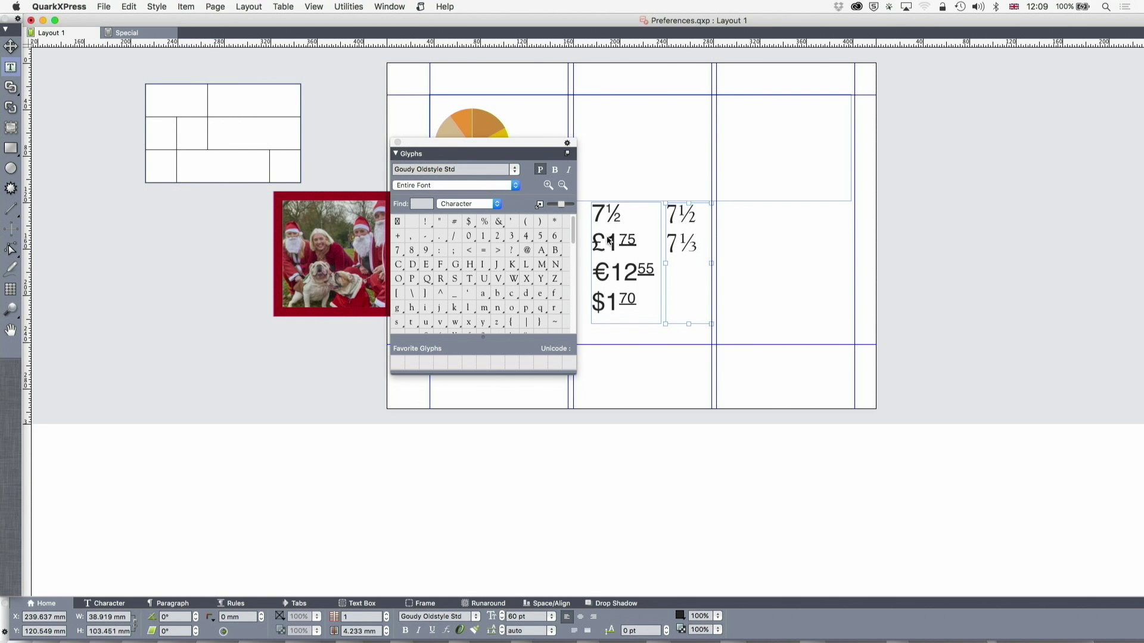
{"action": "left_click_drag", "start_coordinate": [519, 147], "coordinate": [308, 57]}
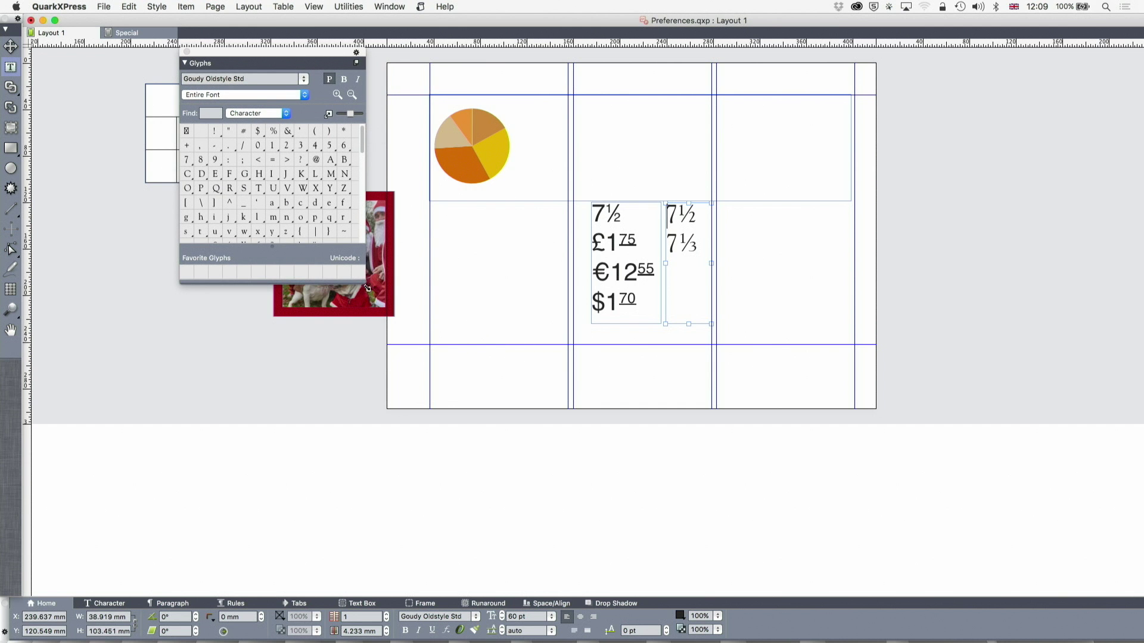
{"action": "left_click_drag", "start_coordinate": [366, 288], "coordinate": [511, 514]}
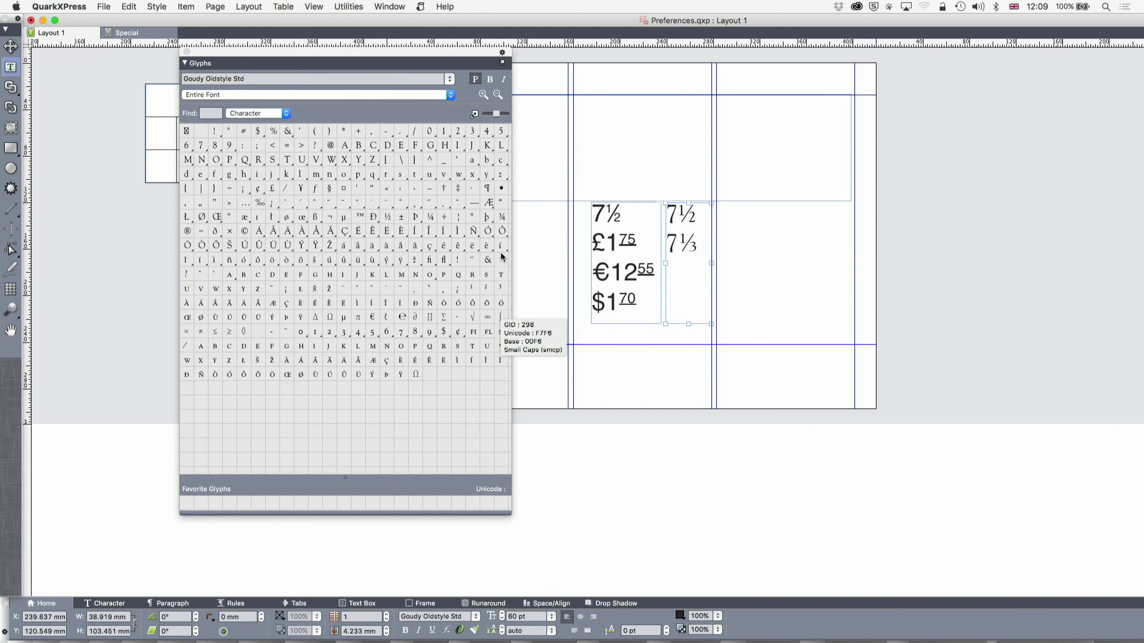
{"action": "left_click", "coordinate": [483, 94]}
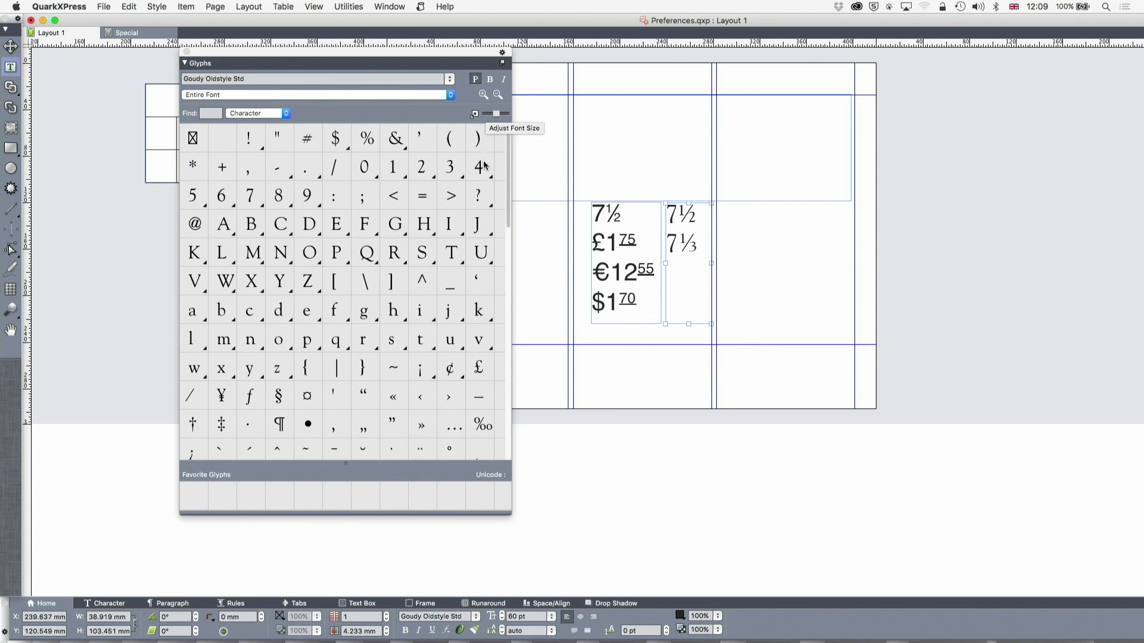
{"action": "scroll", "coordinate": [422, 260], "scroll_direction": "down", "scroll_amount": 5}
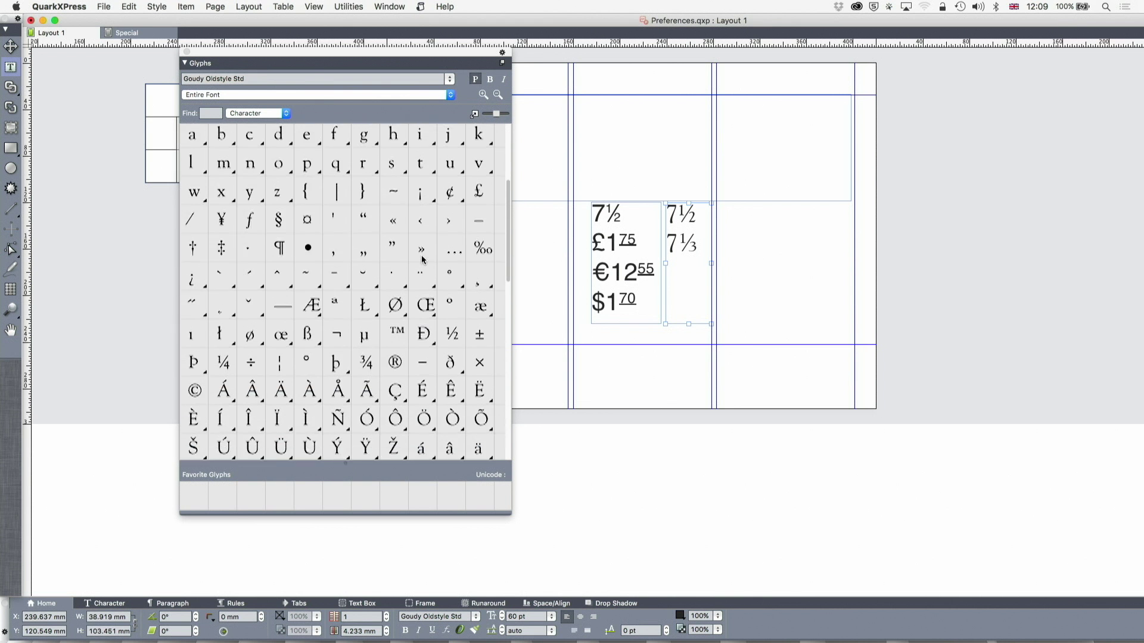
{"action": "scroll", "coordinate": [422, 259], "scroll_direction": "down", "scroll_amount": 4}
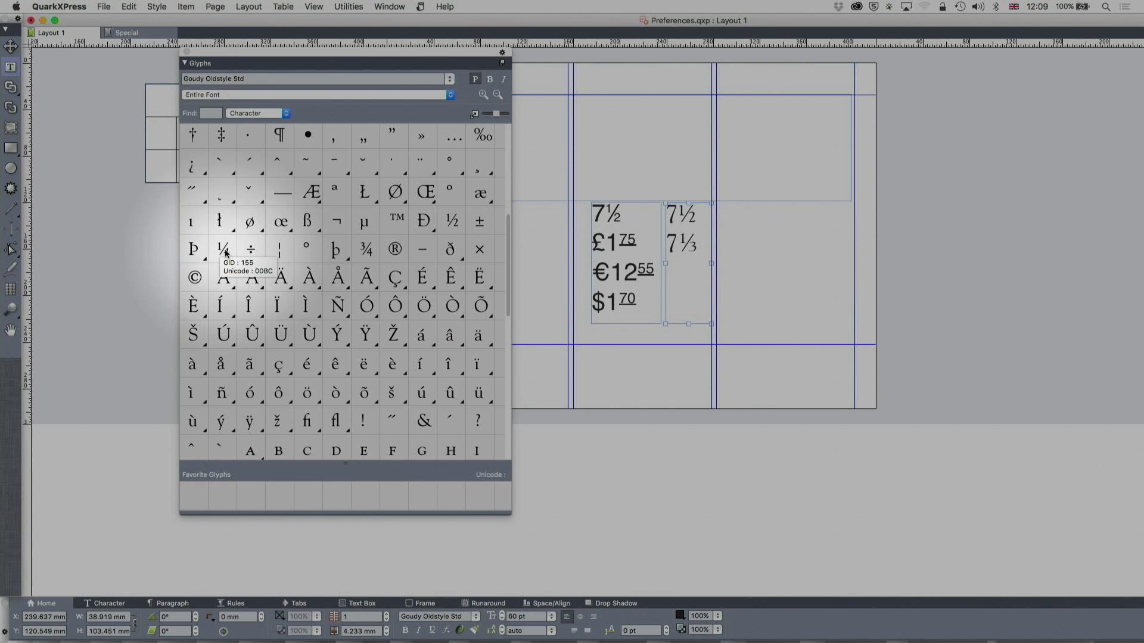
{"action": "left_click", "coordinate": [186, 52]}
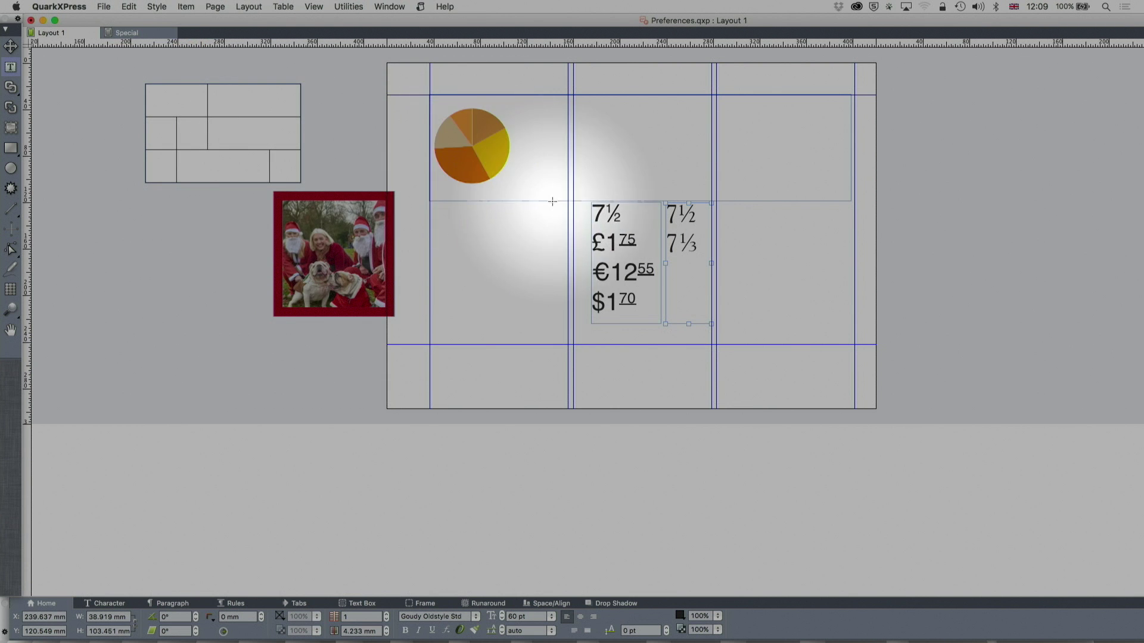
{"action": "left_click_drag", "start_coordinate": [712, 201], "coordinate": [698, 238]}
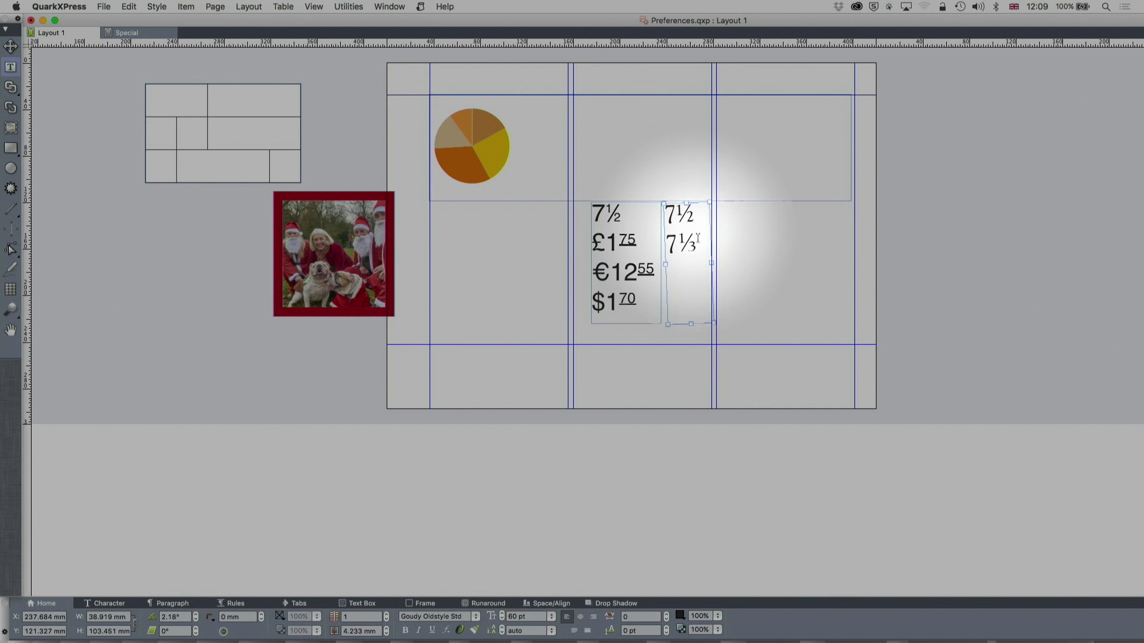
{"action": "key", "text": "super+z"}
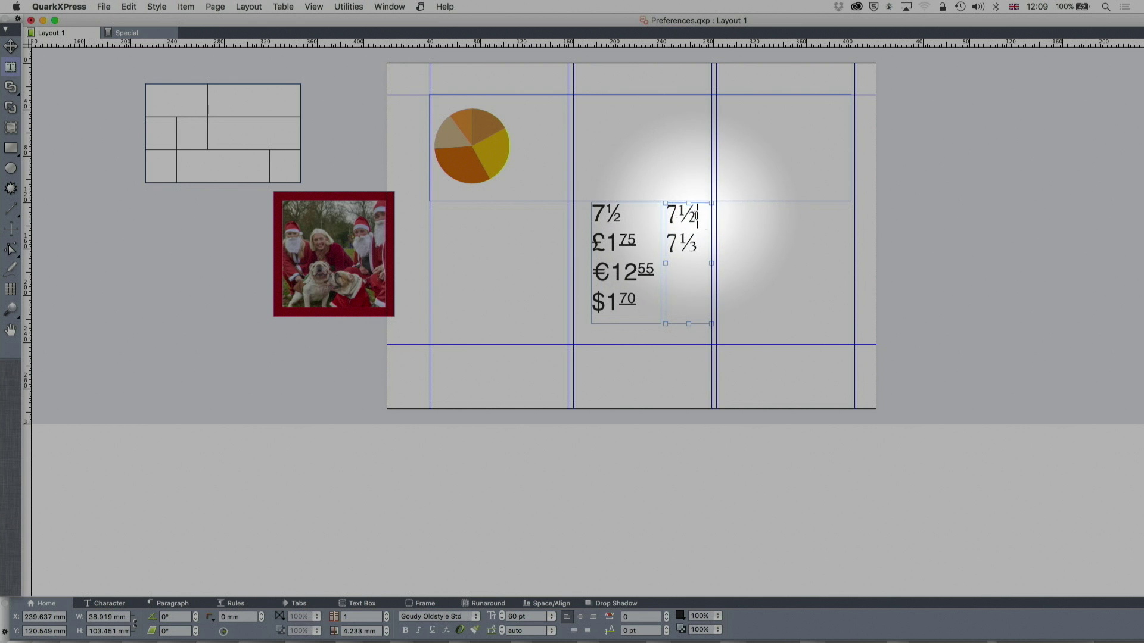
{"action": "double_click", "coordinate": [669, 213]}
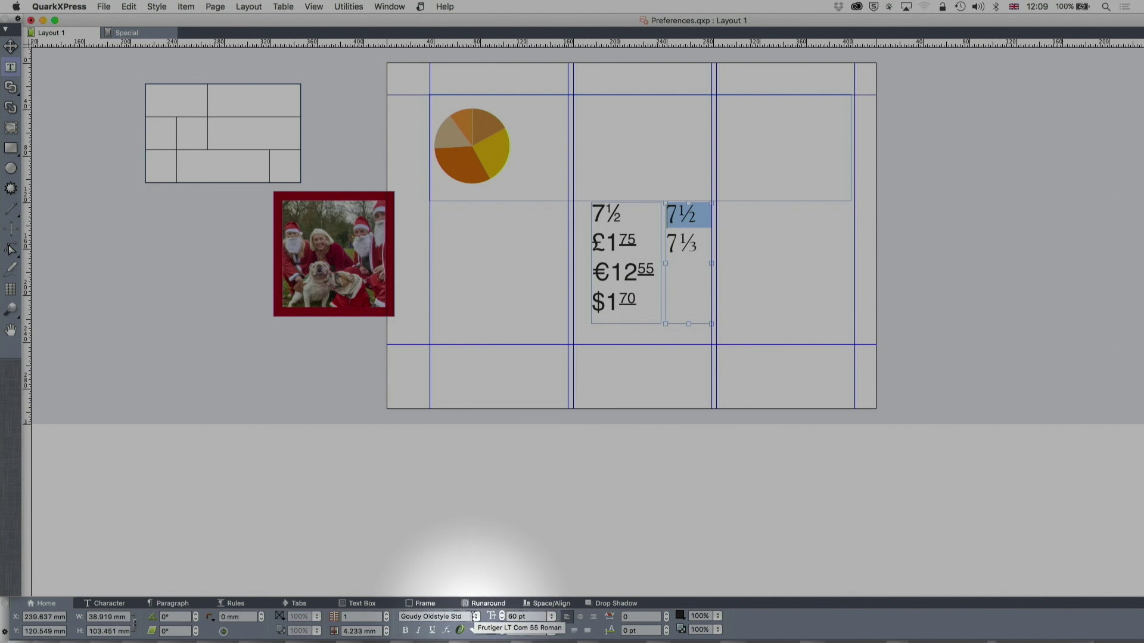
{"action": "left_click", "coordinate": [122, 605]}
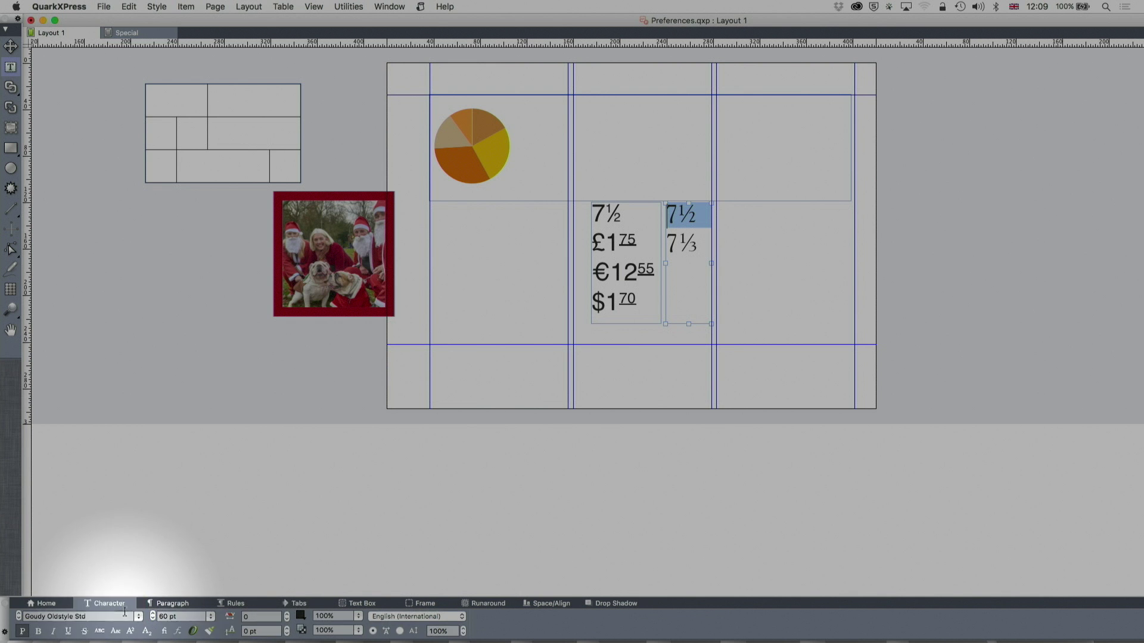
{"action": "left_click", "coordinate": [191, 631]}
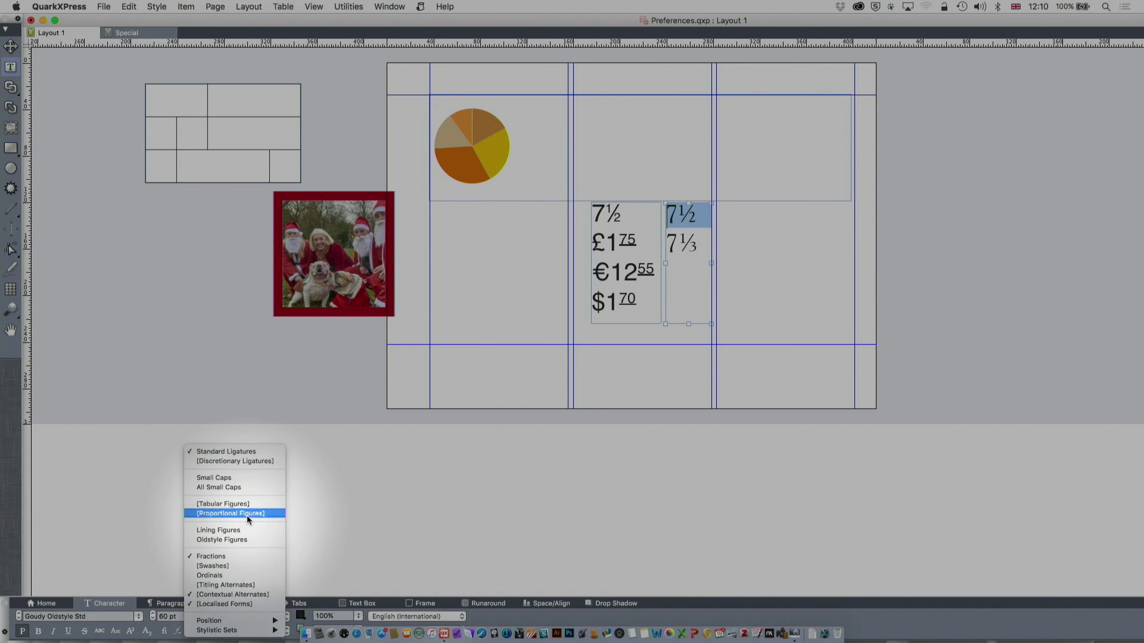
{"action": "left_click", "coordinate": [237, 555]}
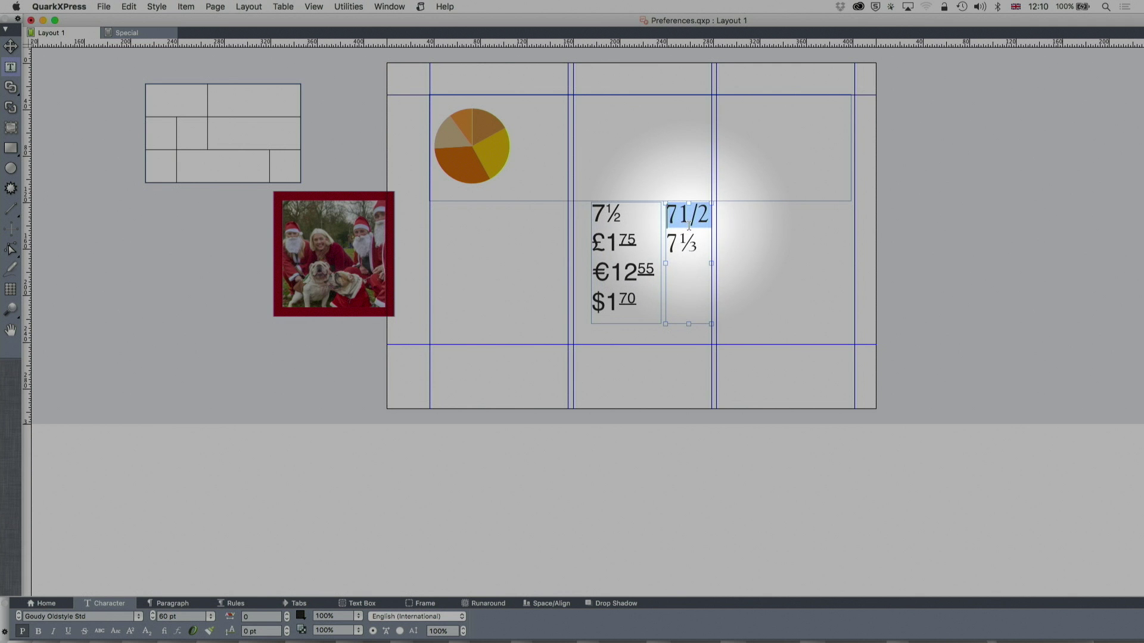
{"action": "left_click", "coordinate": [192, 631]}
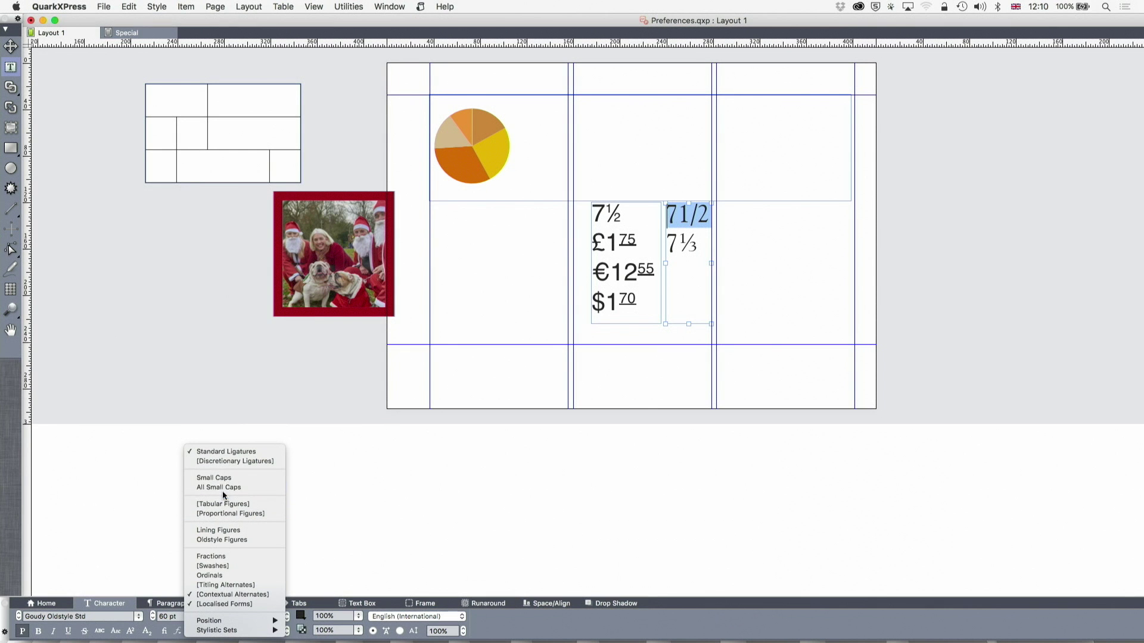
{"action": "left_click", "coordinate": [220, 558]}
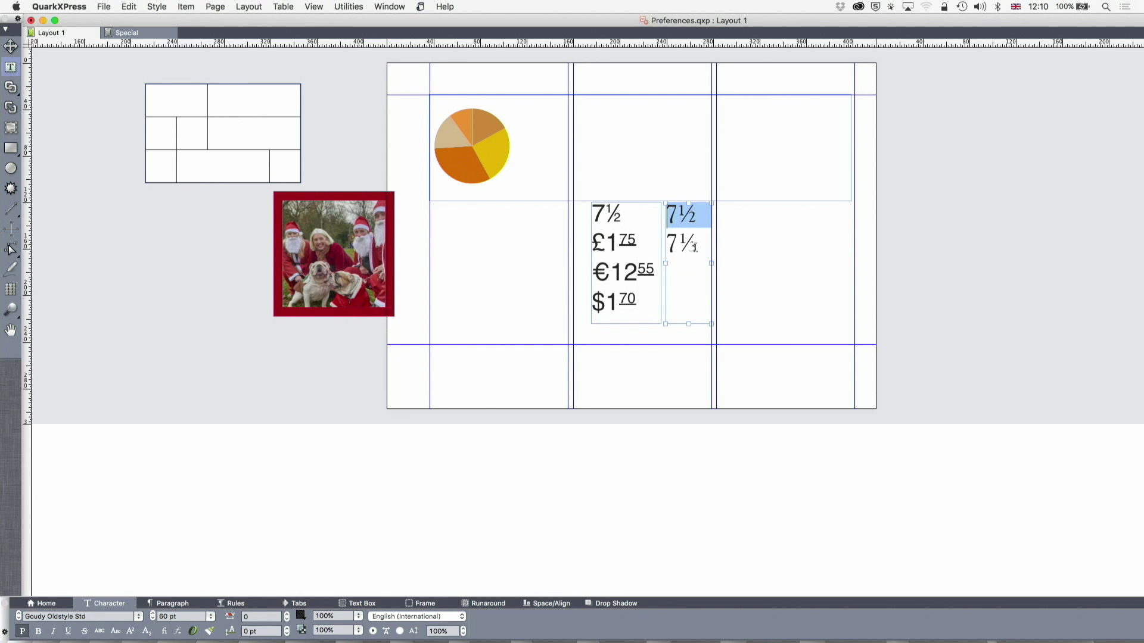
{"action": "left_click_drag", "start_coordinate": [696, 246], "coordinate": [666, 245]}
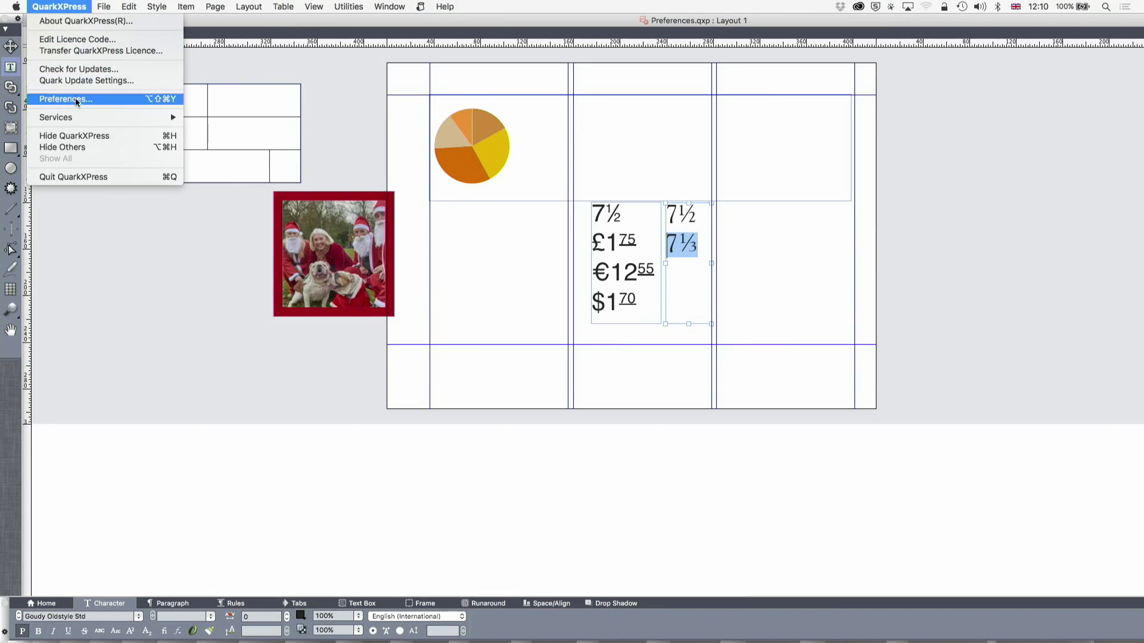
- After cancelling Preferences, draw a text box with 7 1/3 enlarged to 60 pt
{"action": "left_click", "coordinate": [75, 98]}
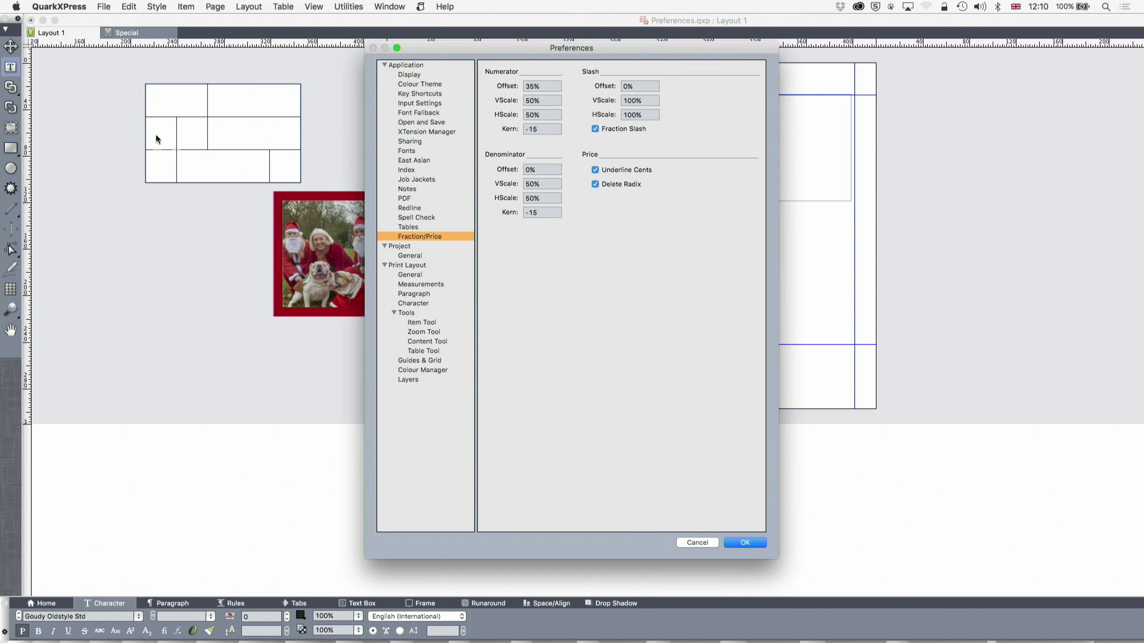
{"action": "left_click", "coordinate": [702, 541]}
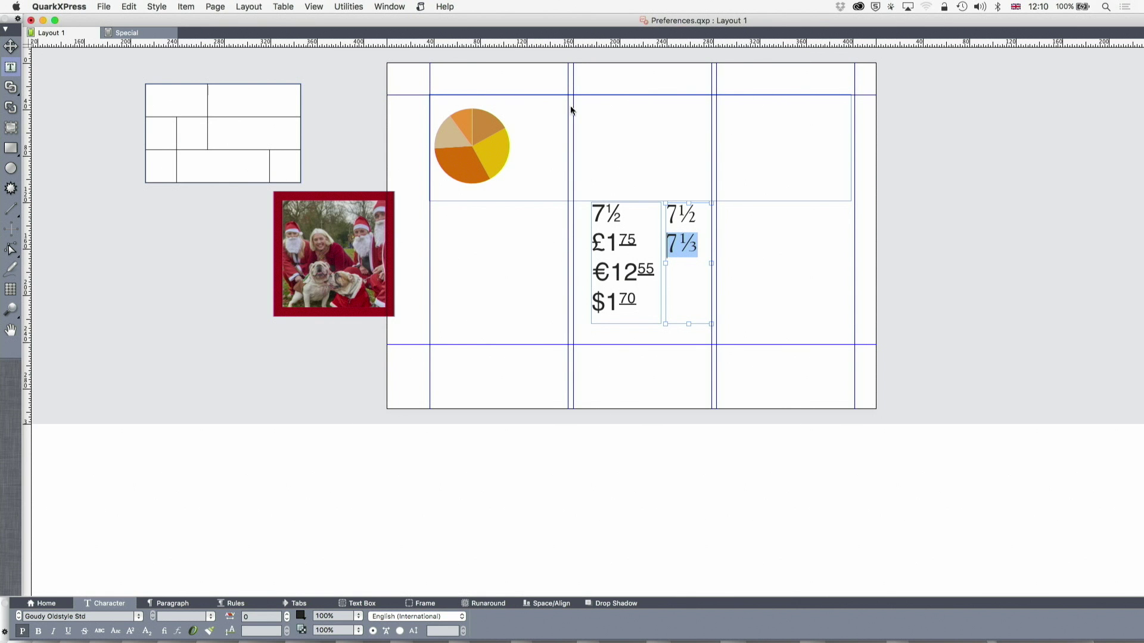
{"action": "left_click_drag", "start_coordinate": [643, 94], "coordinate": [716, 192]}
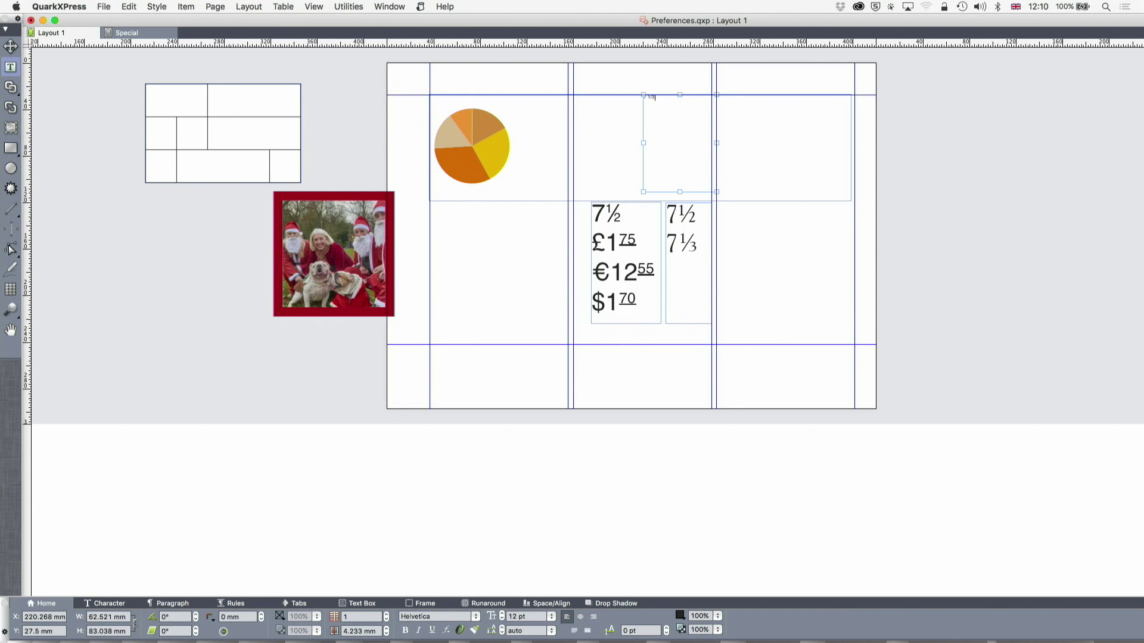
{"action": "key", "text": "super+a"}
{"action": "key", "text": "super+shift+period"}
{"action": "key", "text": "super+shift+period"}
{"action": "key", "text": "super+shift+period"}
{"action": "key", "text": "super+shift+period"}
{"action": "key", "text": "super+shift+period"}
{"action": "key", "text": "super+shift+period"}
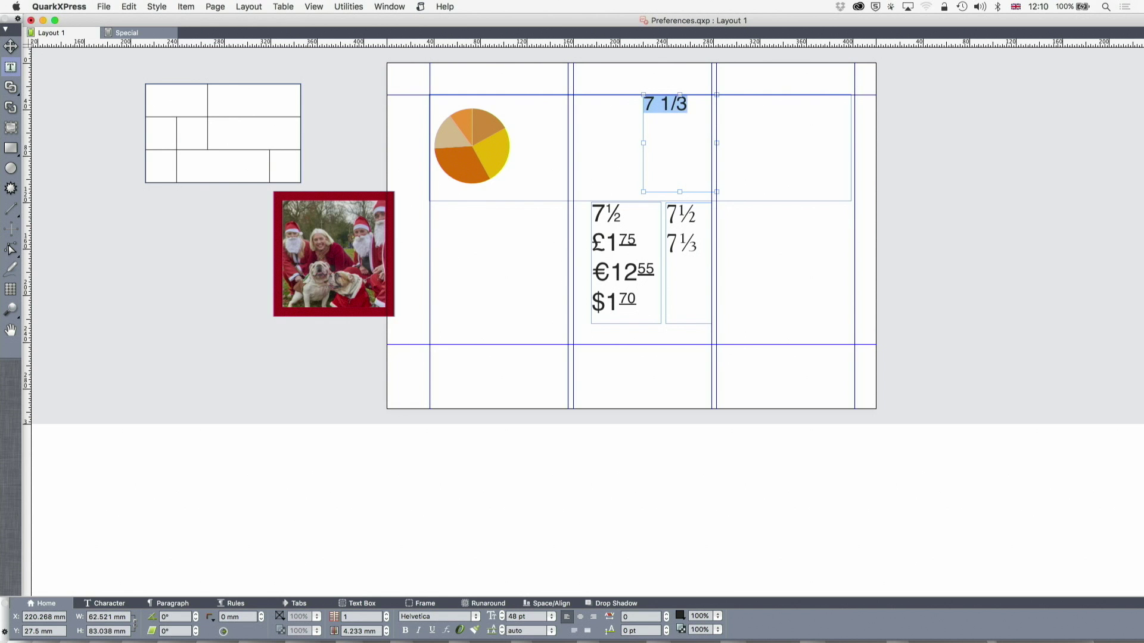
- Apply Make Fraction to the whole 7 1/3, then undo it
{"action": "left_click", "coordinate": [163, 7]}
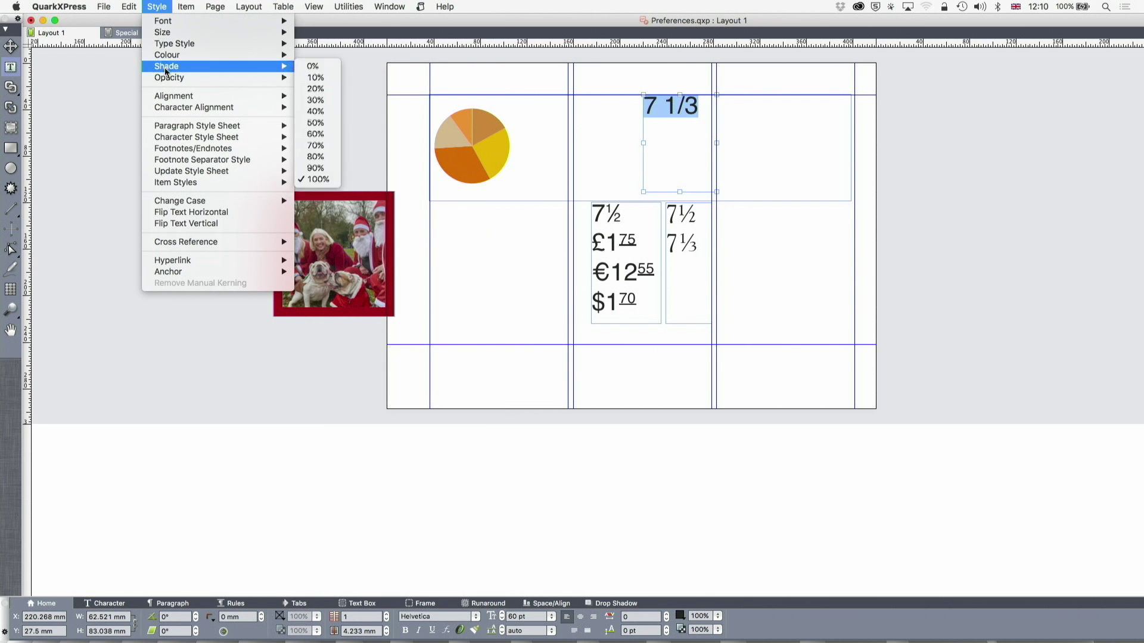
{"action": "mouse_move", "coordinate": [172, 46]}
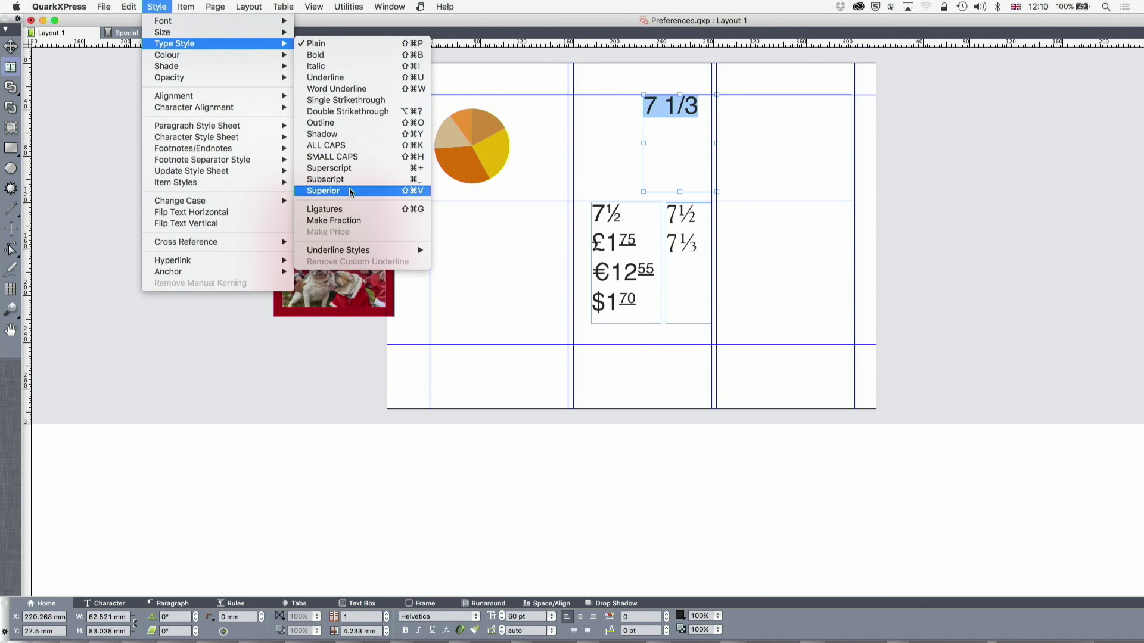
{"action": "mouse_move", "coordinate": [256, 56]}
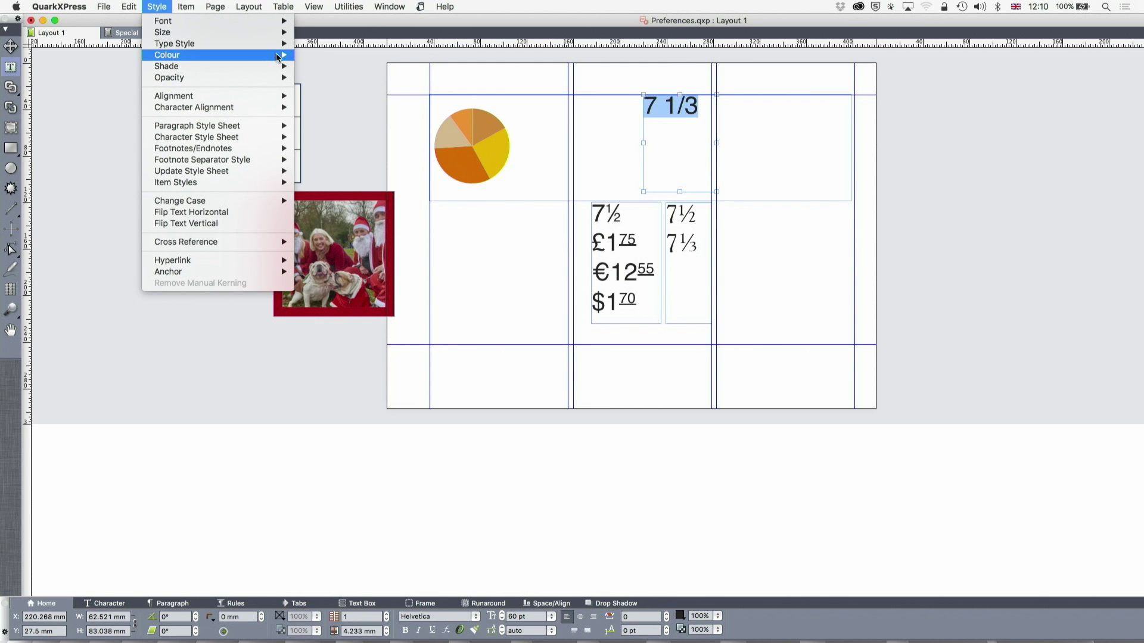
{"action": "left_click", "coordinate": [349, 222]}
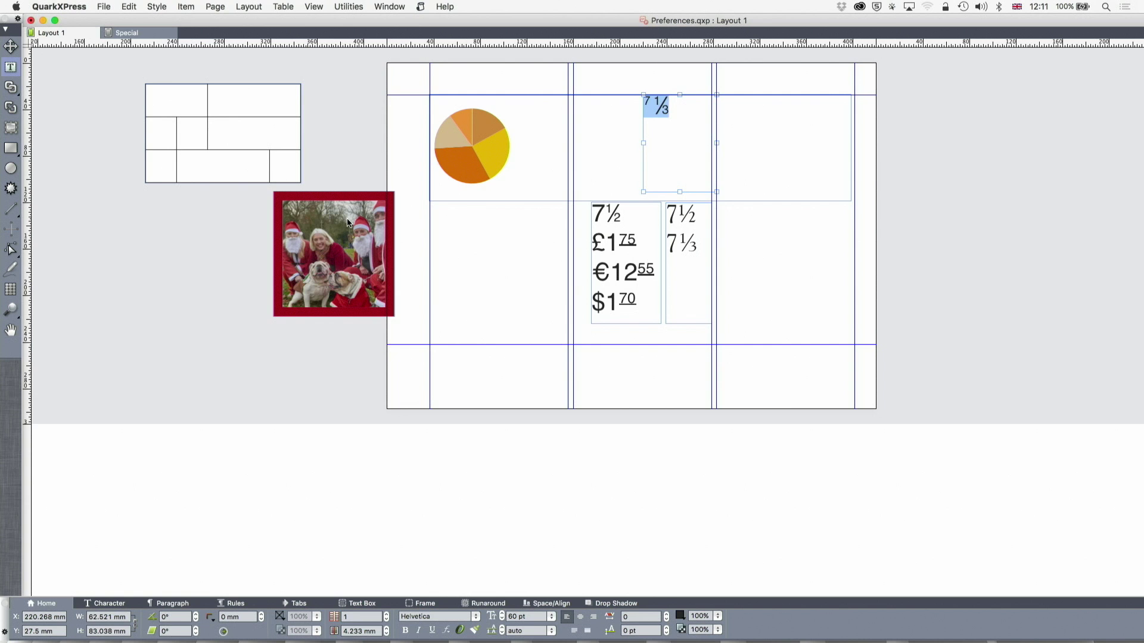
{"action": "key", "text": "super+z"}
- Select only the 1/3 and apply Type Style > Make Fraction to it
{"action": "left_click", "coordinate": [674, 132]}
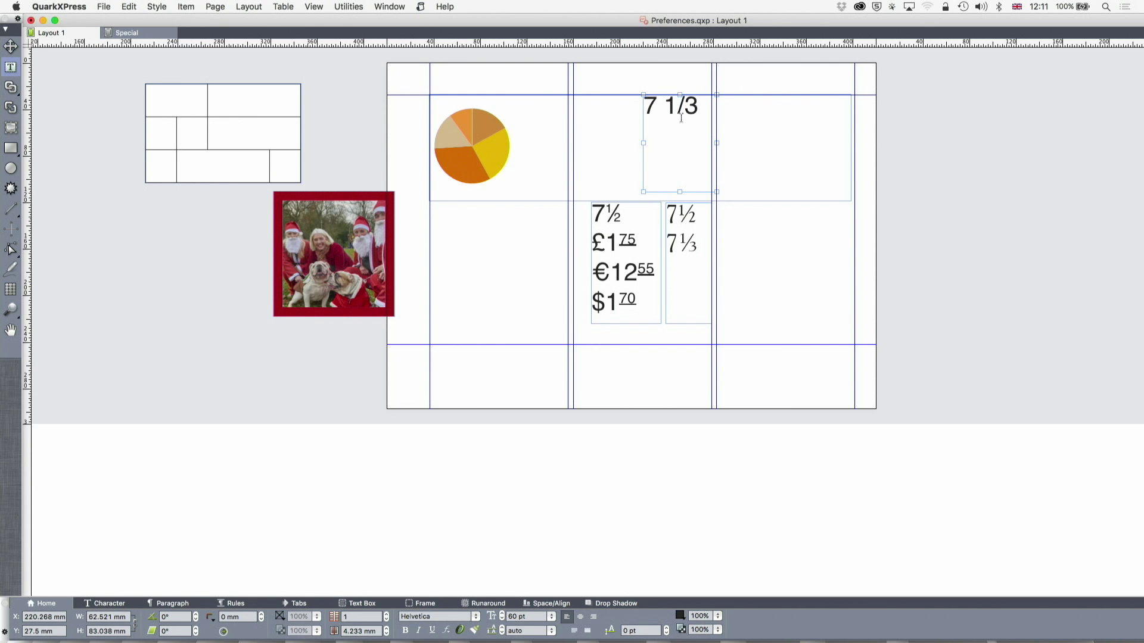
{"action": "left_click_drag", "start_coordinate": [665, 108], "coordinate": [698, 107]}
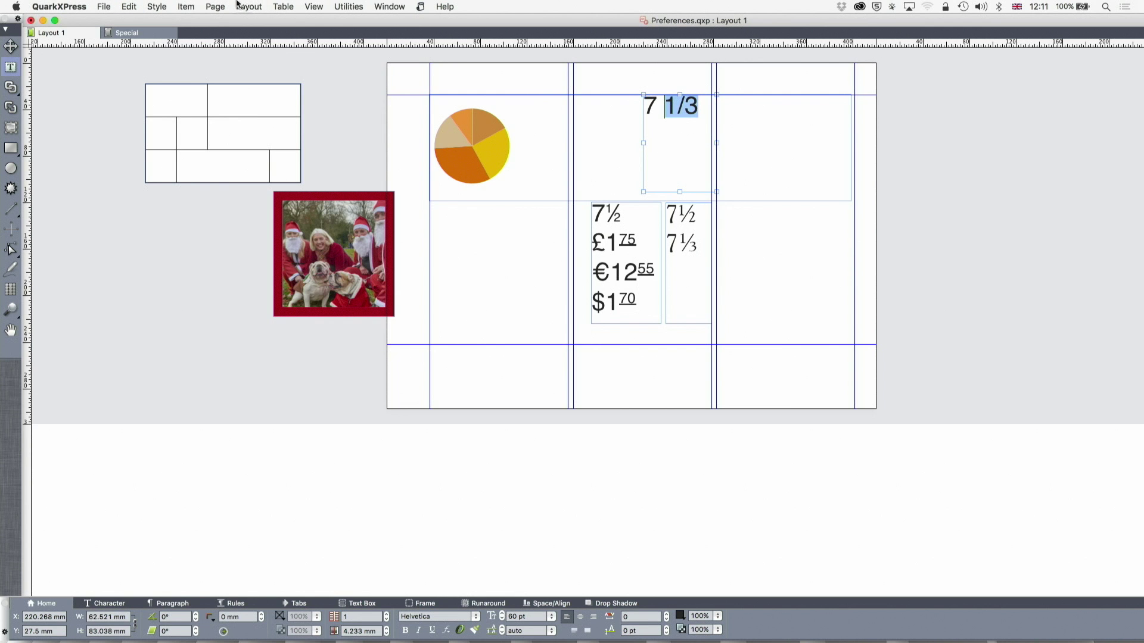
{"action": "left_click", "coordinate": [158, 6]}
{"action": "mouse_move", "coordinate": [203, 44]}
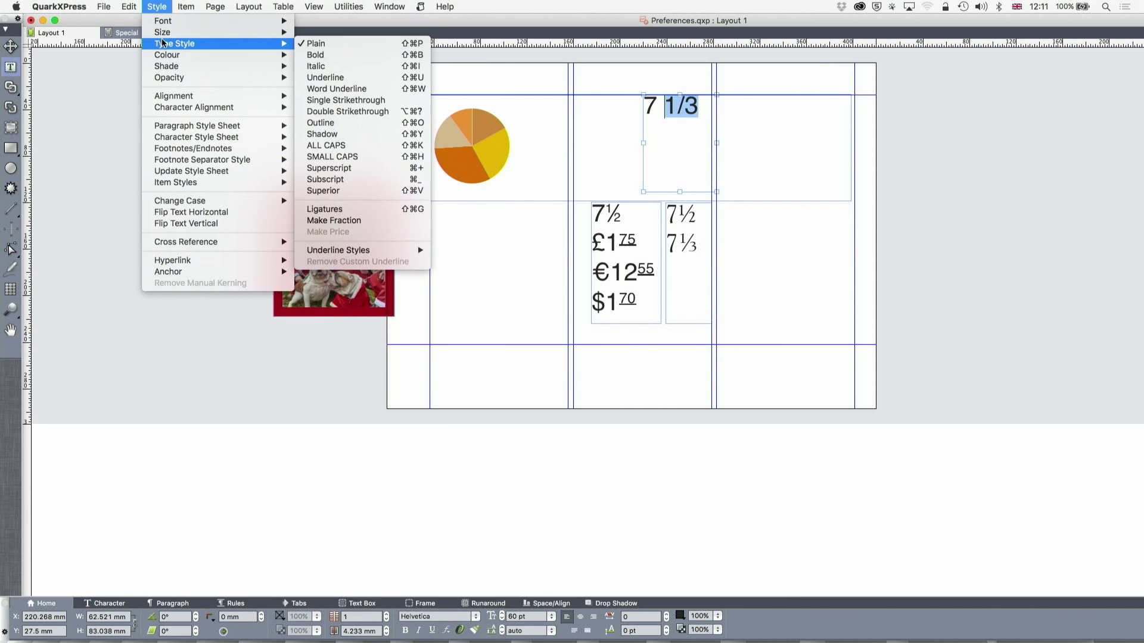
{"action": "left_click", "coordinate": [321, 221]}
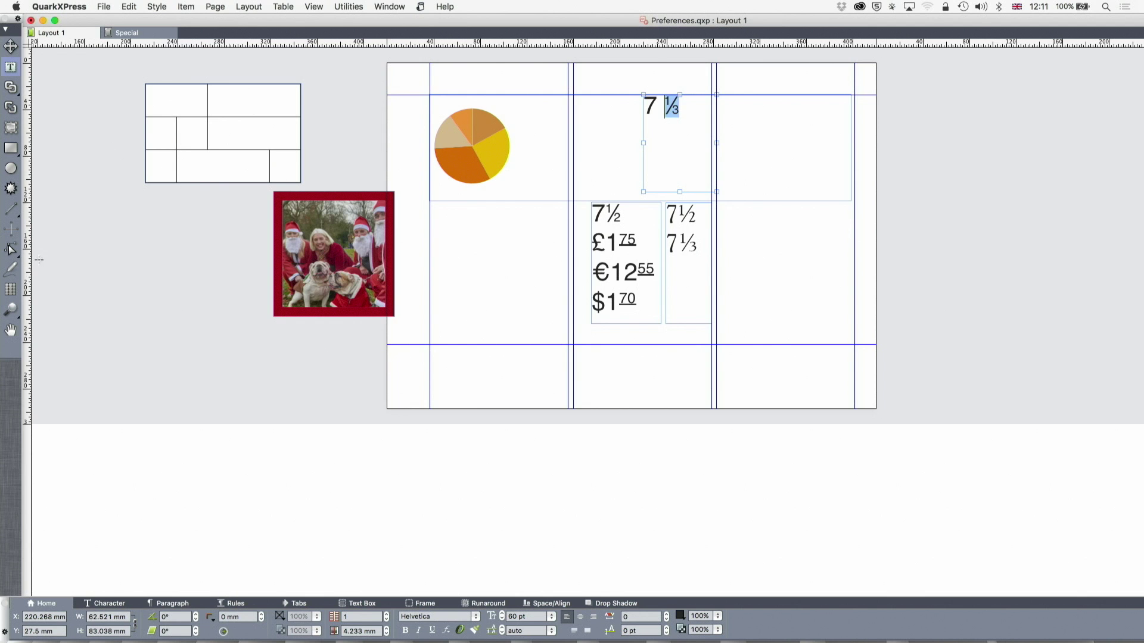
- Zoom in on the fraction boxes and review the Fraction/Price preferences without changes
{"action": "left_click", "coordinate": [11, 310]}
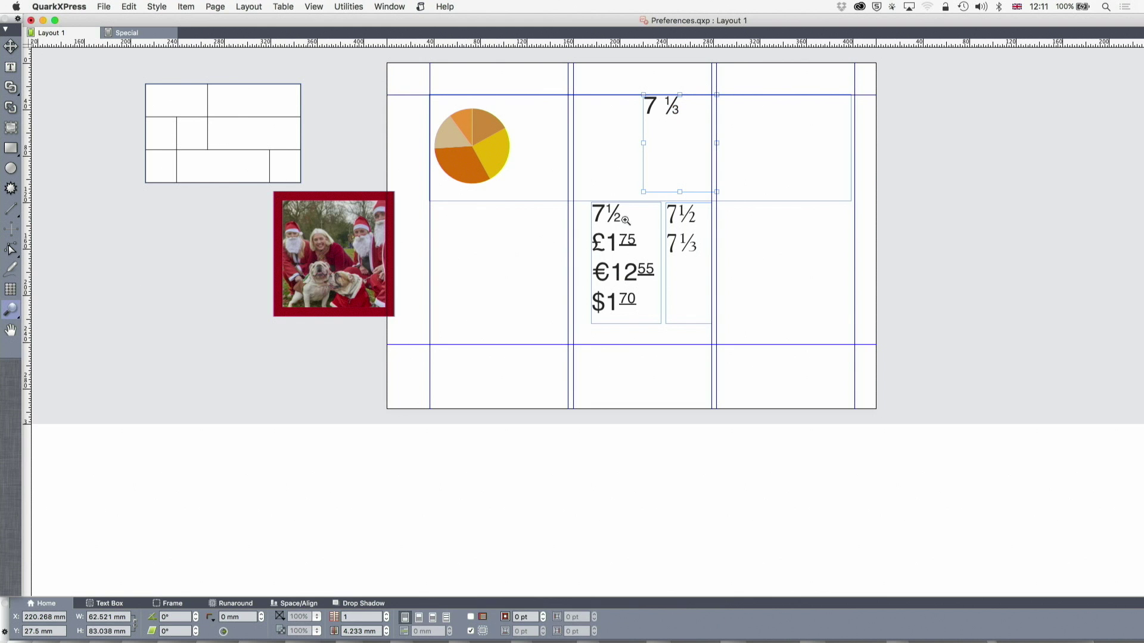
{"action": "left_click", "coordinate": [700, 272]}
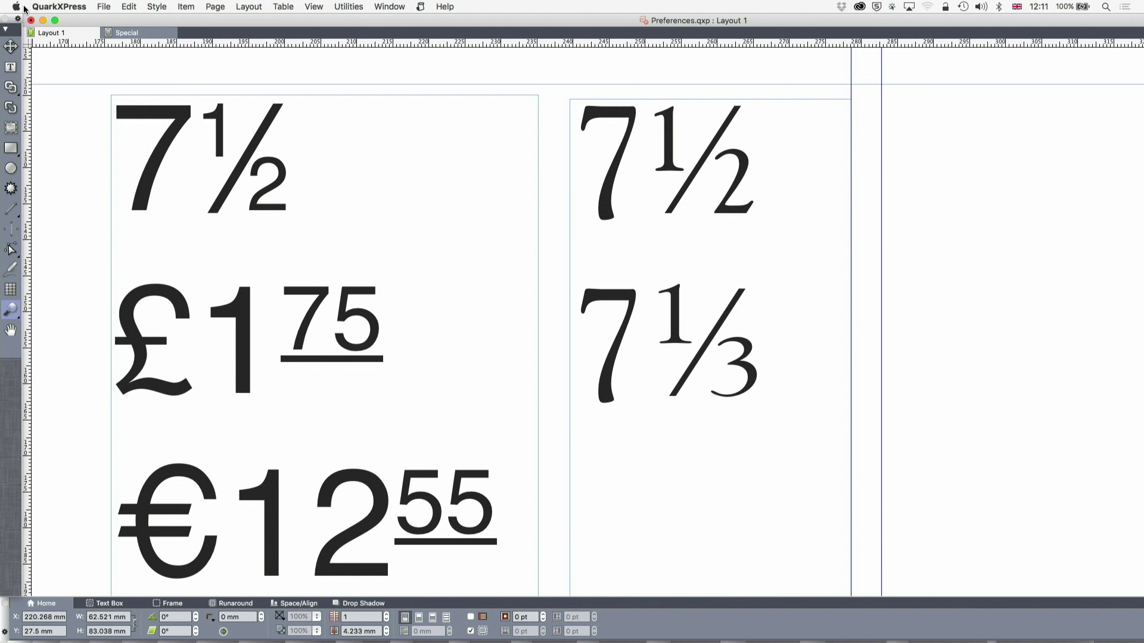
{"action": "left_click", "coordinate": [106, 6]}
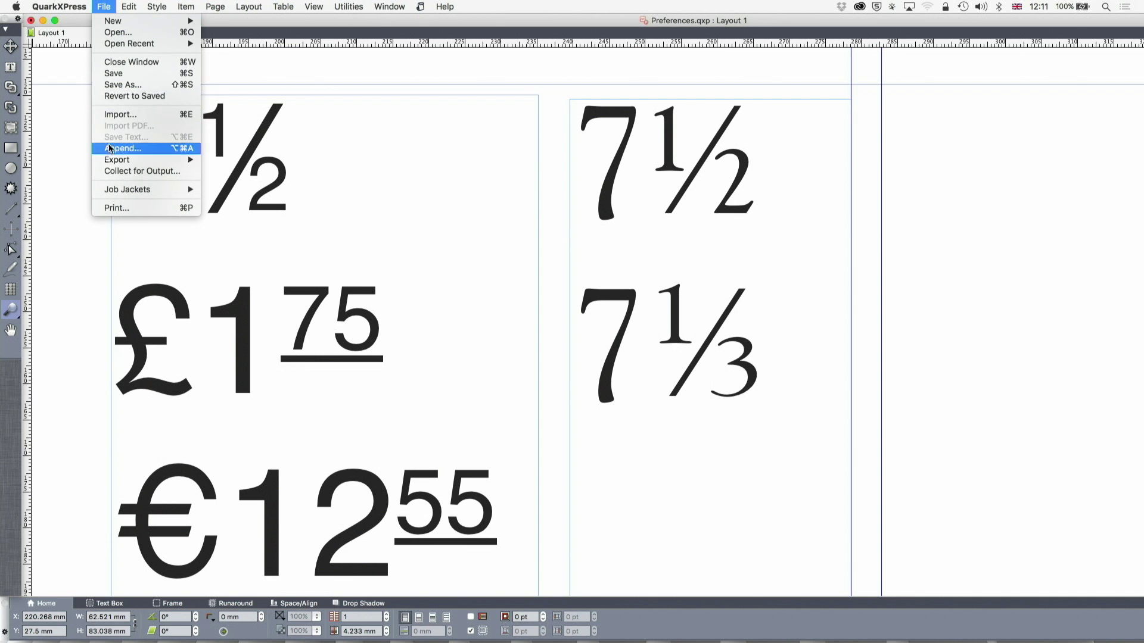
{"action": "mouse_move", "coordinate": [77, 7]}
{"action": "left_click", "coordinate": [72, 99]}
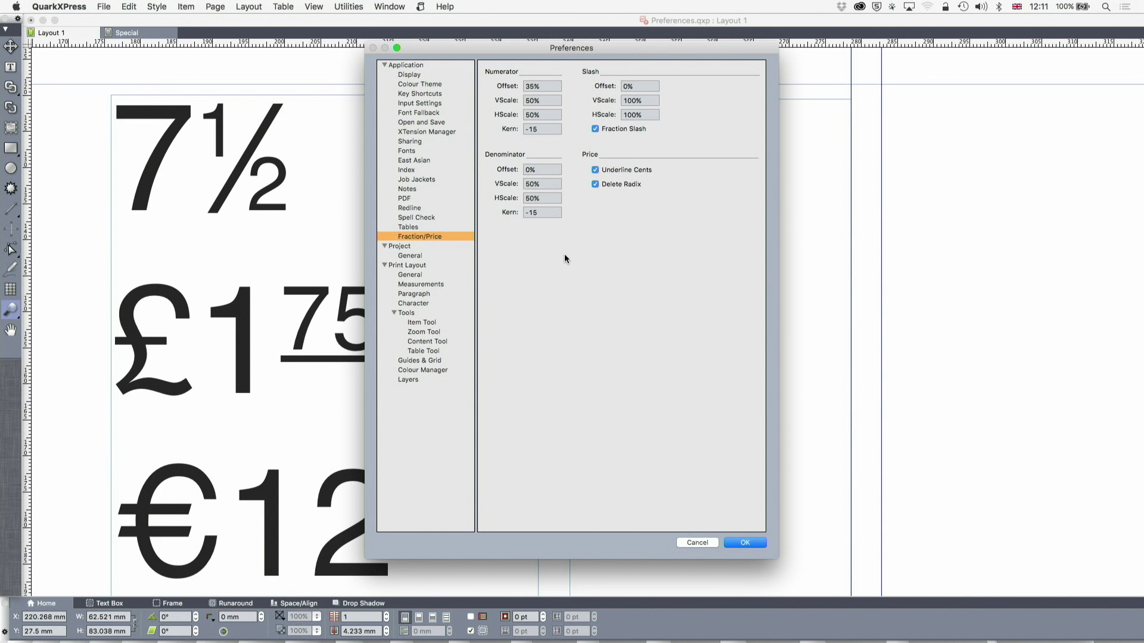
{"action": "left_click", "coordinate": [697, 543]}
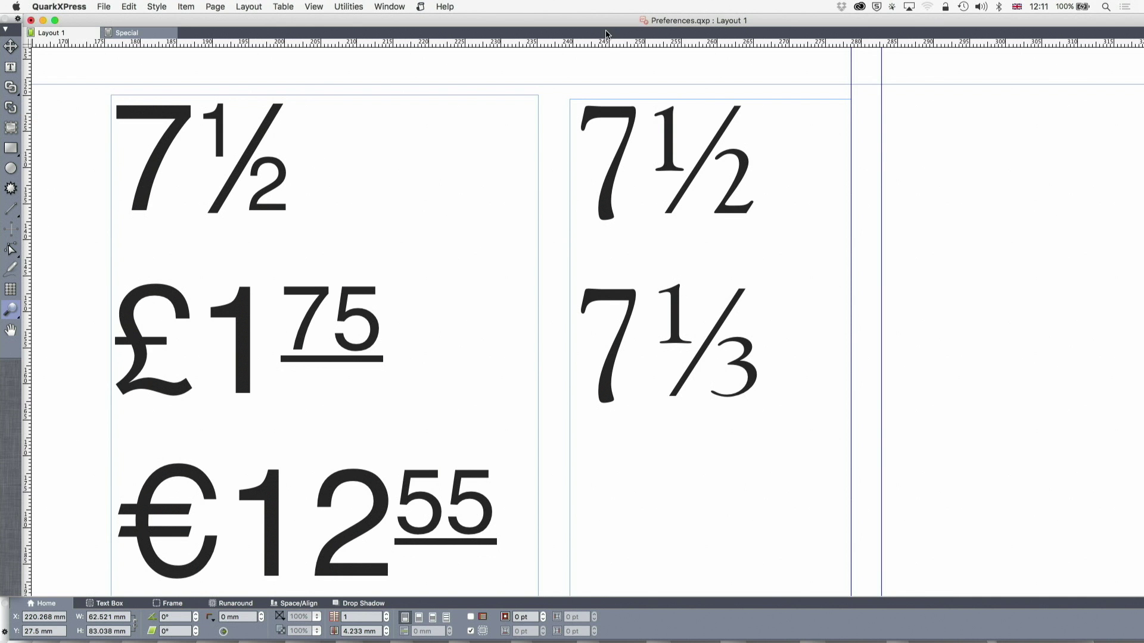
- Marquee-zoom closely onto the right-hand 7½ and scroll around it
{"action": "left_click_drag", "start_coordinate": [577, 91], "coordinate": [779, 267]}
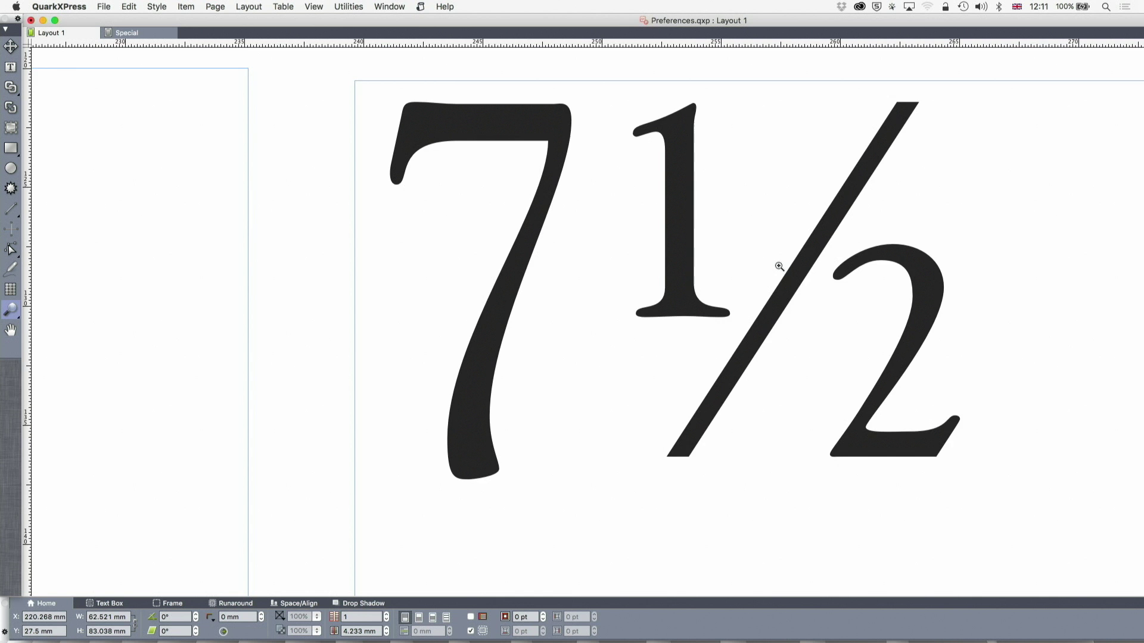
{"action": "scroll", "coordinate": [778, 265], "scroll_direction": "down", "scroll_amount": 10}
{"action": "scroll", "coordinate": [778, 265], "scroll_direction": "up", "scroll_amount": 8}
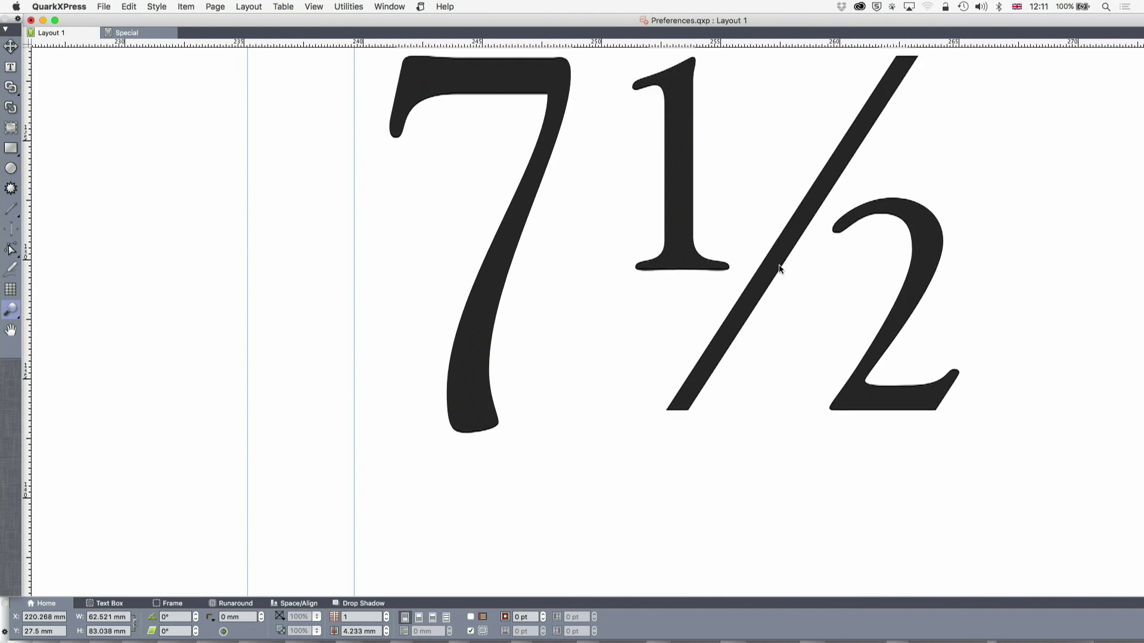
{"action": "scroll", "coordinate": [778, 266], "scroll_direction": "down", "scroll_amount": 10}
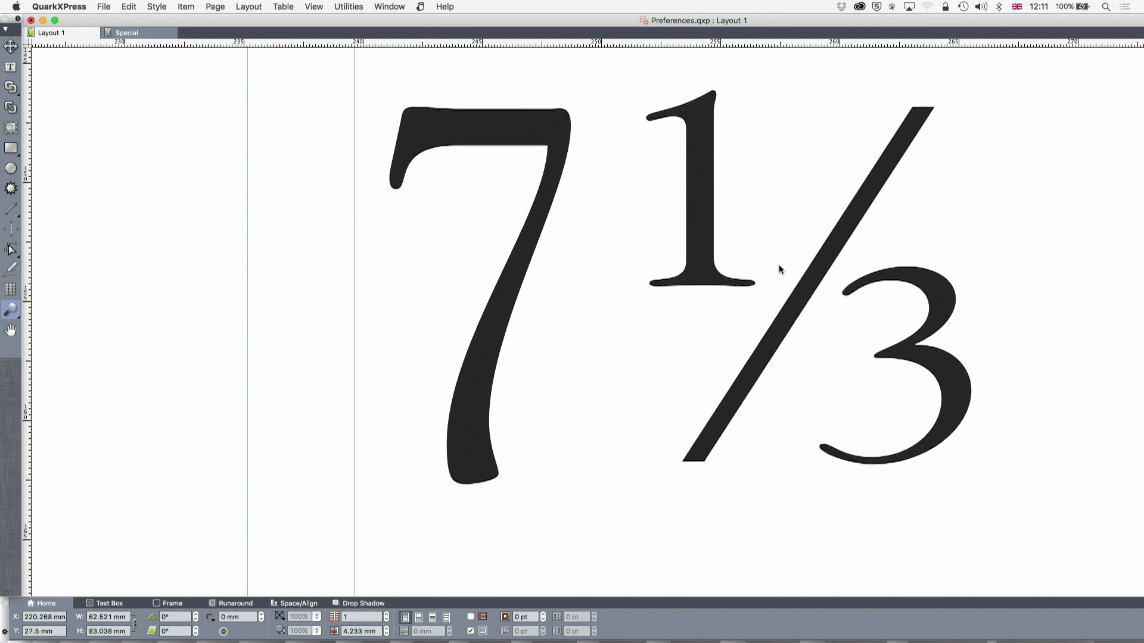
{"action": "scroll", "coordinate": [779, 270], "scroll_direction": "up", "scroll_amount": 3}
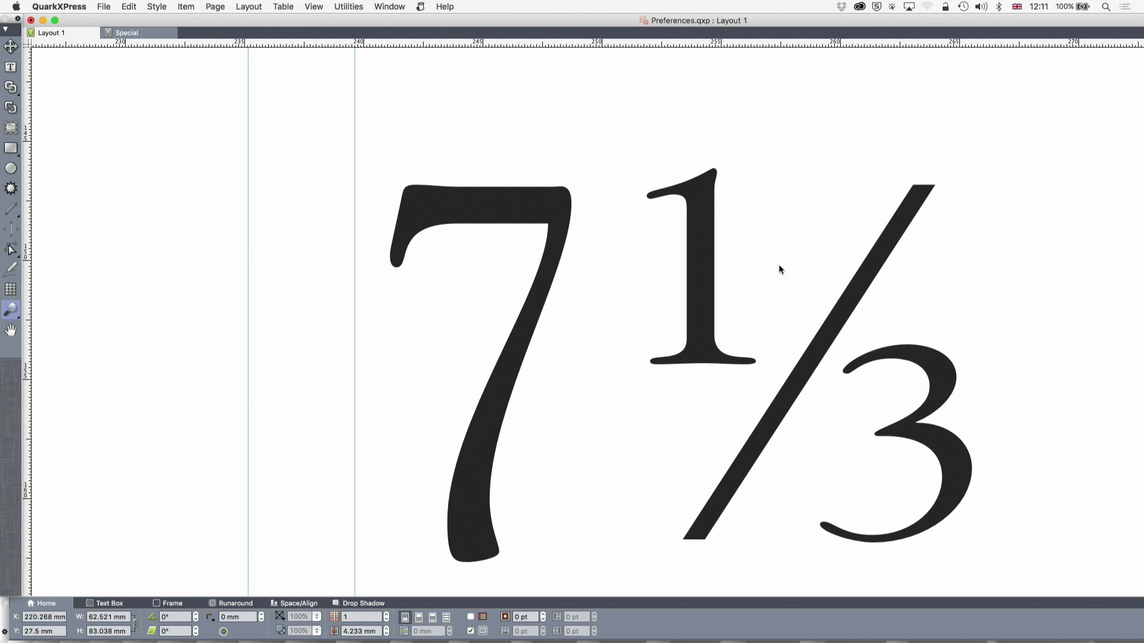
{"action": "scroll", "coordinate": [778, 269], "scroll_direction": "up", "scroll_amount": 10}
{"action": "scroll", "coordinate": [778, 269], "scroll_direction": "right", "scroll_amount": 3}
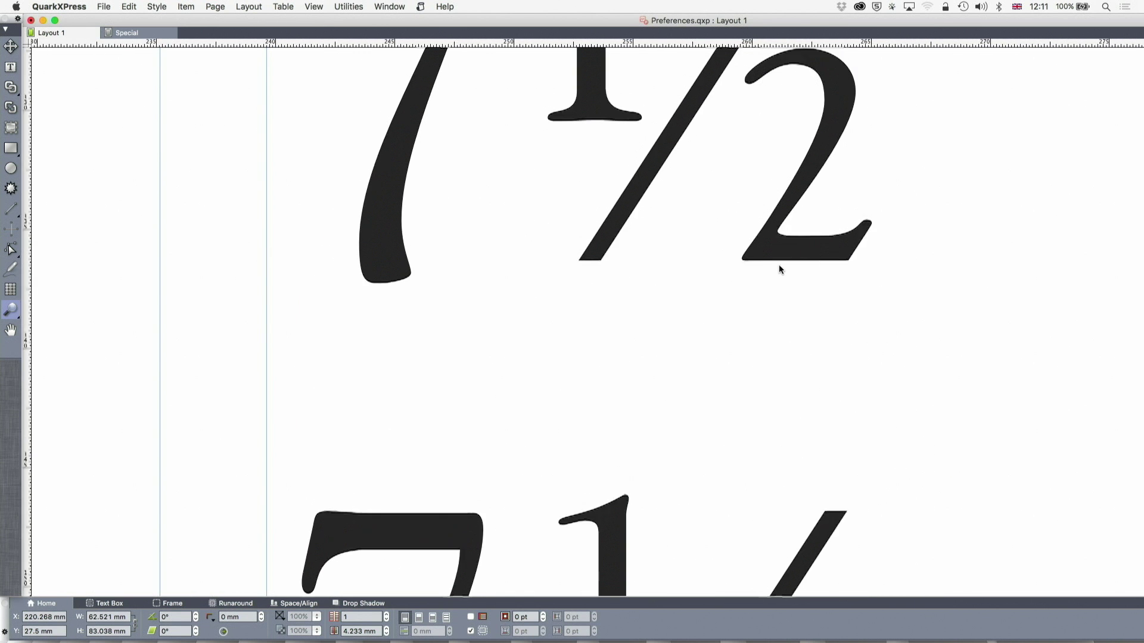
{"action": "scroll", "coordinate": [778, 265], "scroll_direction": "up", "scroll_amount": 5}
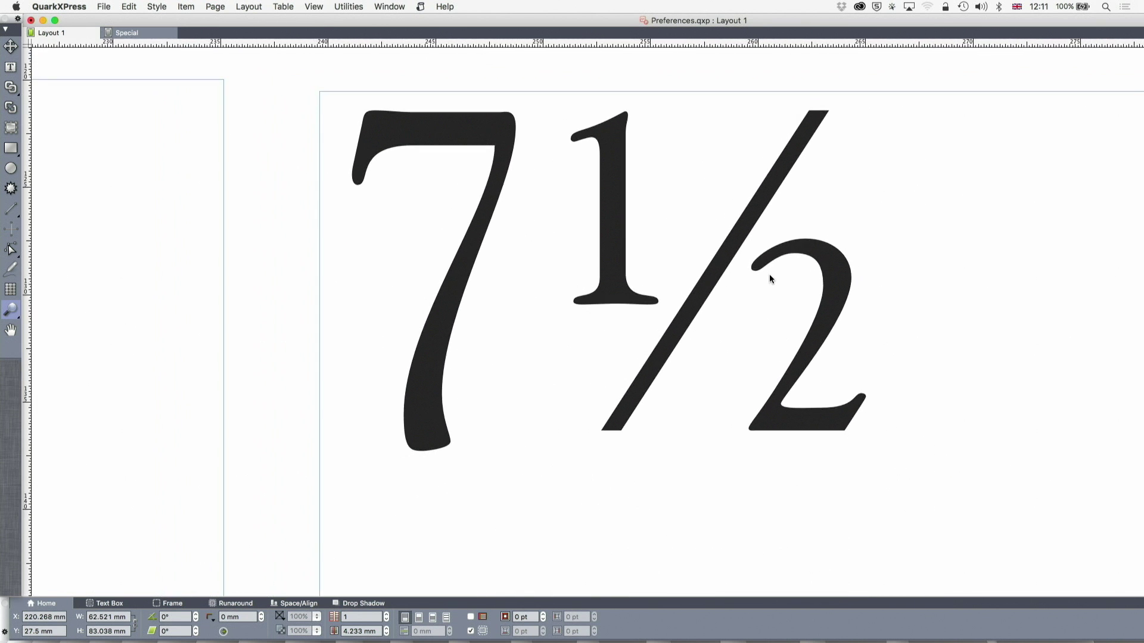
- Look at the project's general preferences, then cancel without keeping changes
{"action": "left_click", "coordinate": [54, 6]}
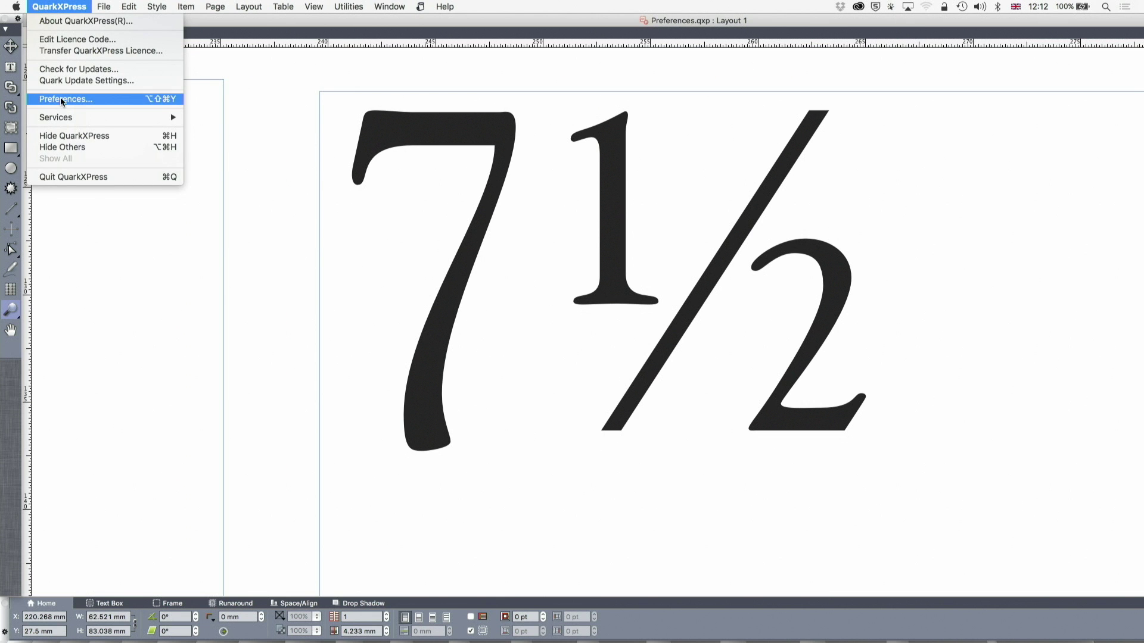
{"action": "left_click", "coordinate": [62, 100]}
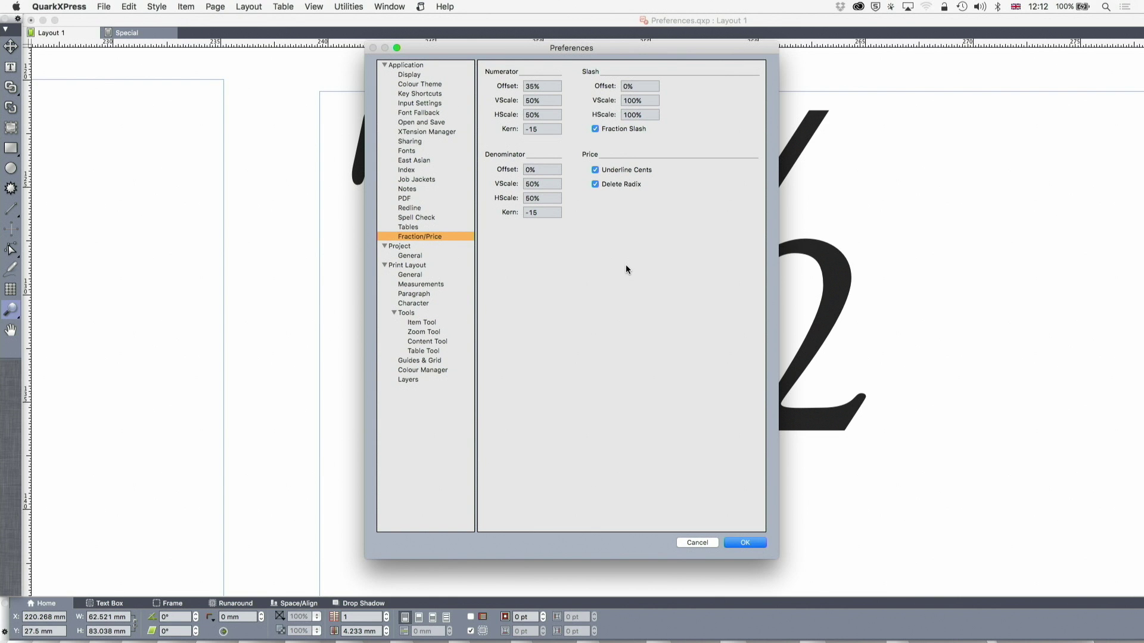
{"action": "left_click", "coordinate": [411, 256]}
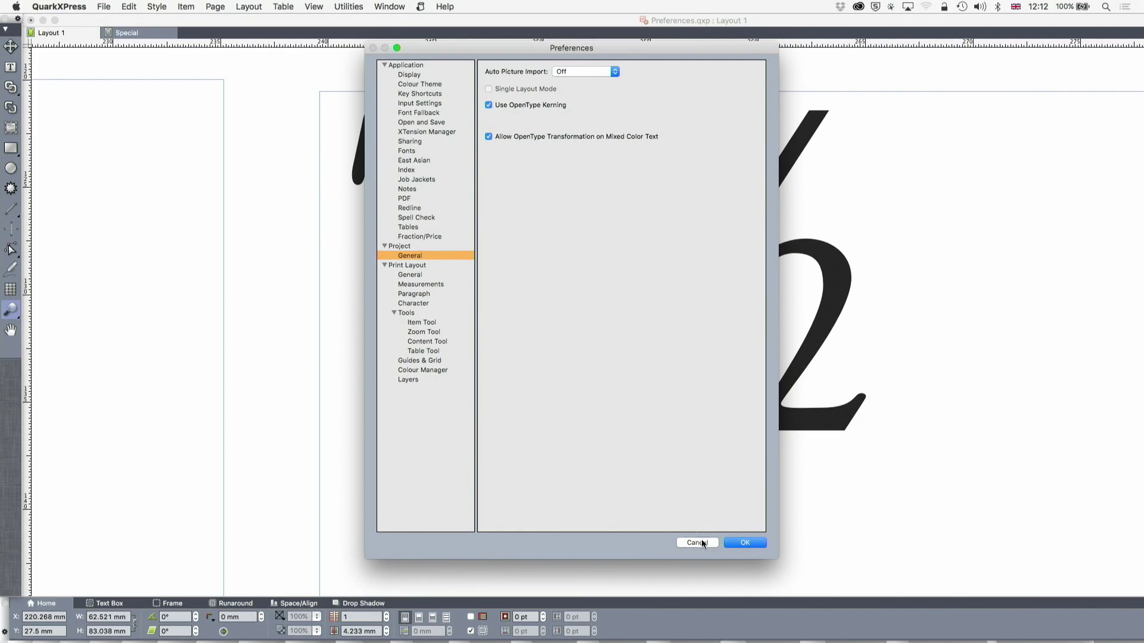
{"action": "left_click", "coordinate": [701, 541]}
- Zoom out from the ½ fraction step by step until the whole spread shows
{"action": "left_click", "coordinate": [638, 416], "text": "alt"}
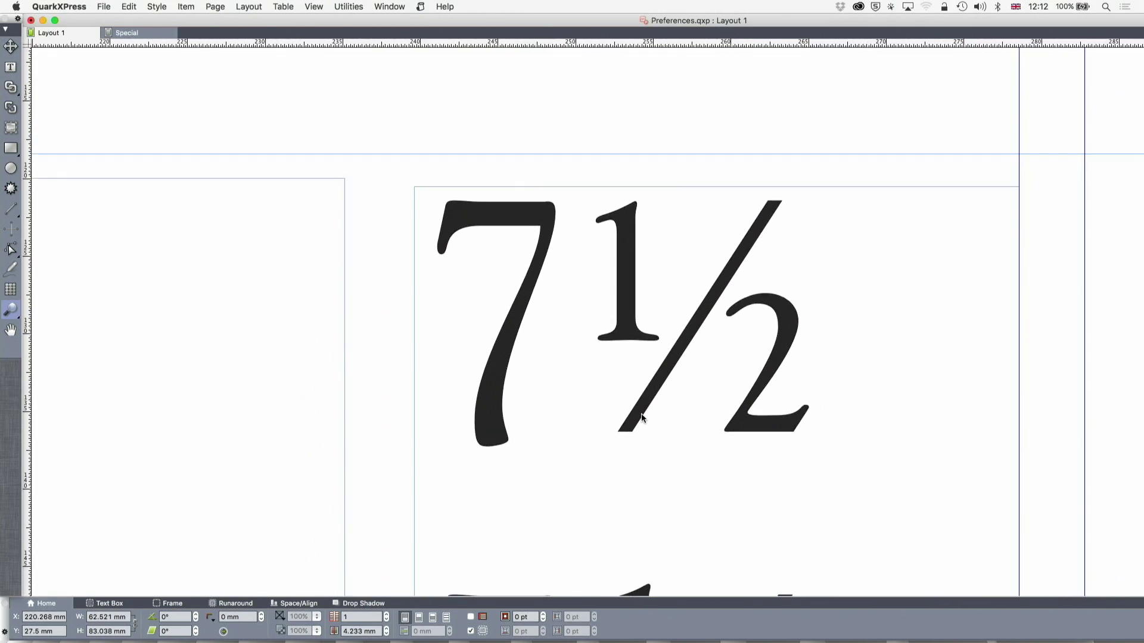
{"action": "left_click", "coordinate": [642, 417], "text": "alt"}
{"action": "left_click", "coordinate": [667, 416], "text": "alt"}
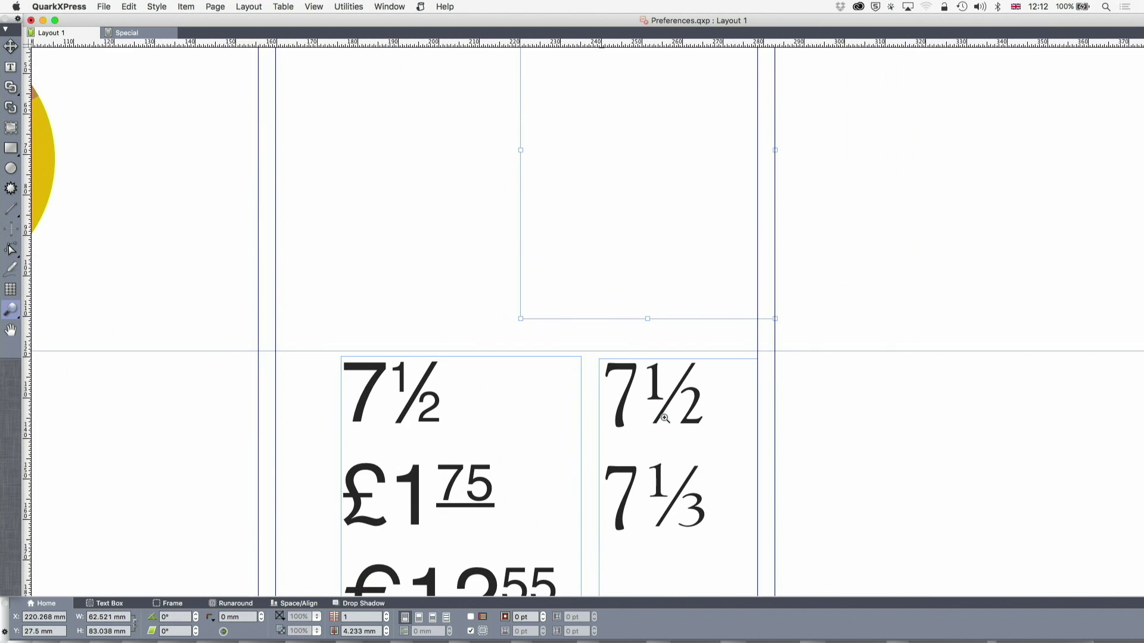
{"action": "left_click", "coordinate": [721, 425], "text": "alt"}
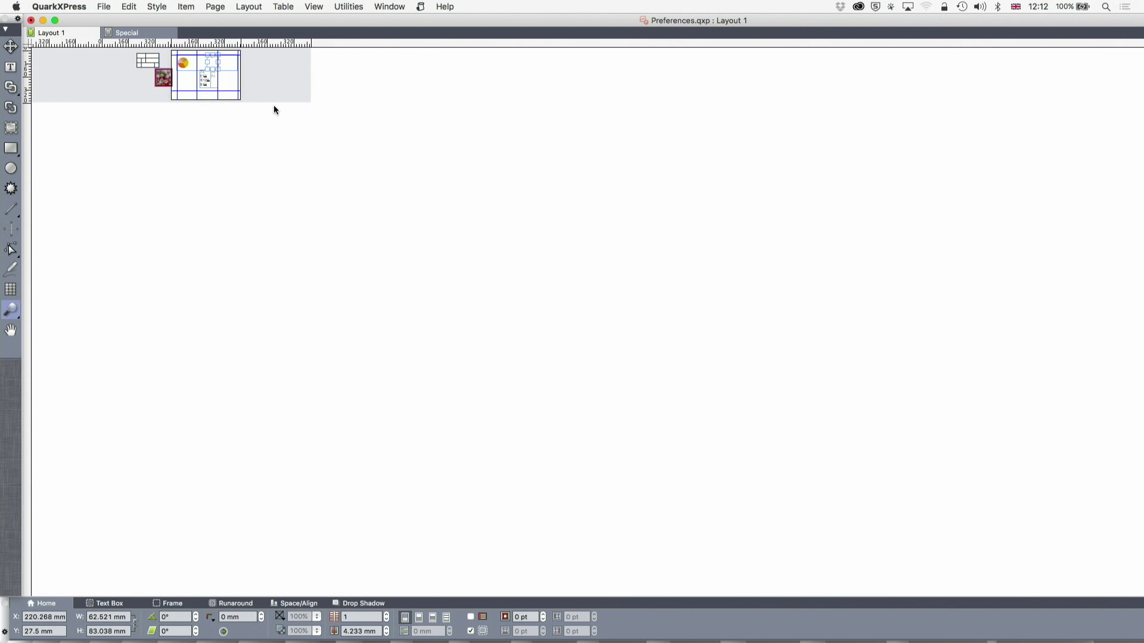
- Select the ChartwellPies text and turn off Discretionary Ligatures, revealing 17+25+32+16+
{"action": "key", "text": "super+1"}
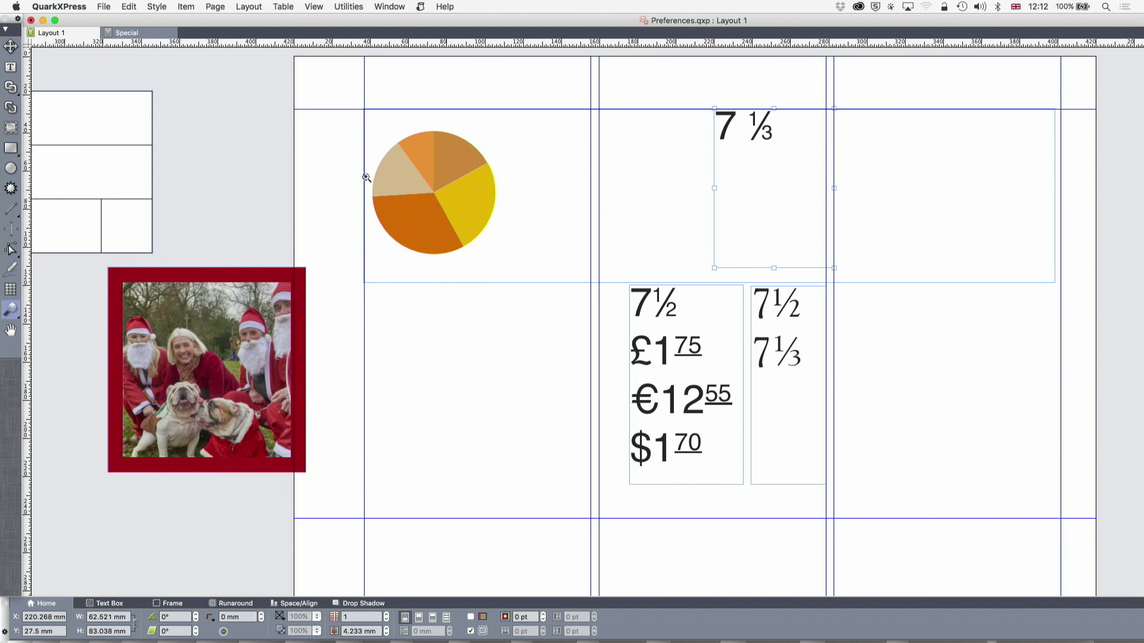
{"action": "left_click", "coordinate": [11, 66]}
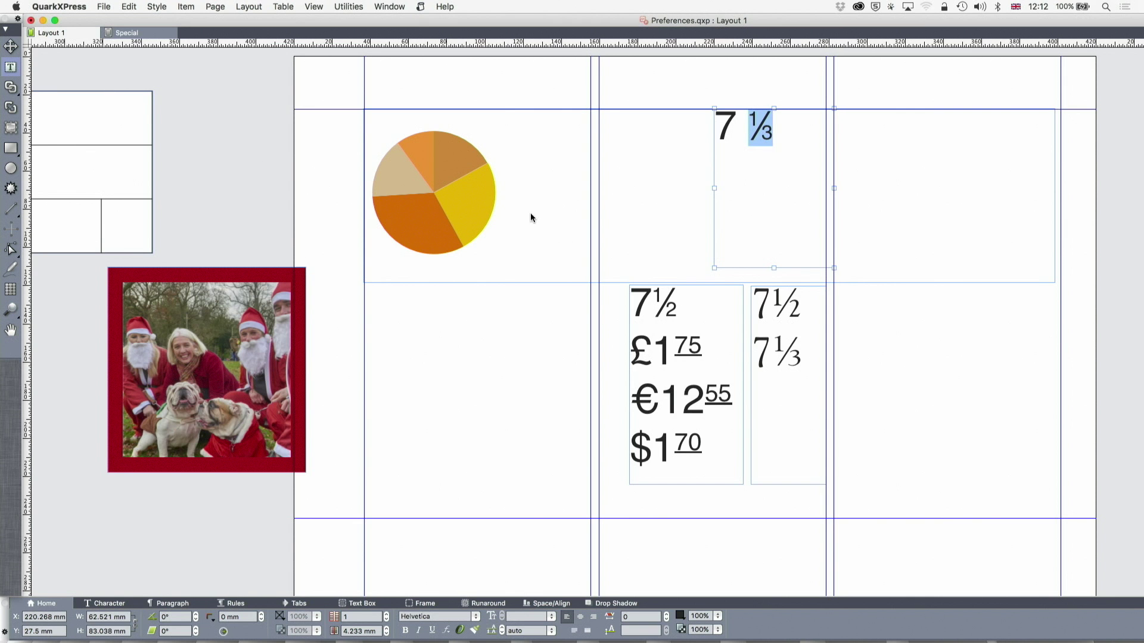
{"action": "double_click", "coordinate": [398, 200]}
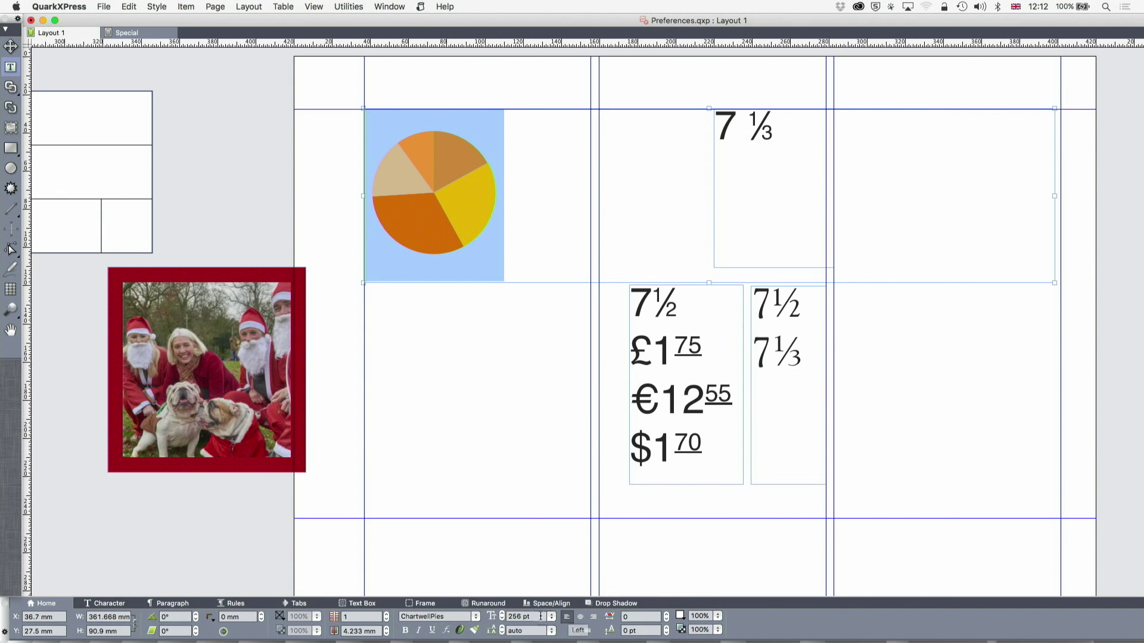
{"action": "left_click", "coordinate": [460, 631]}
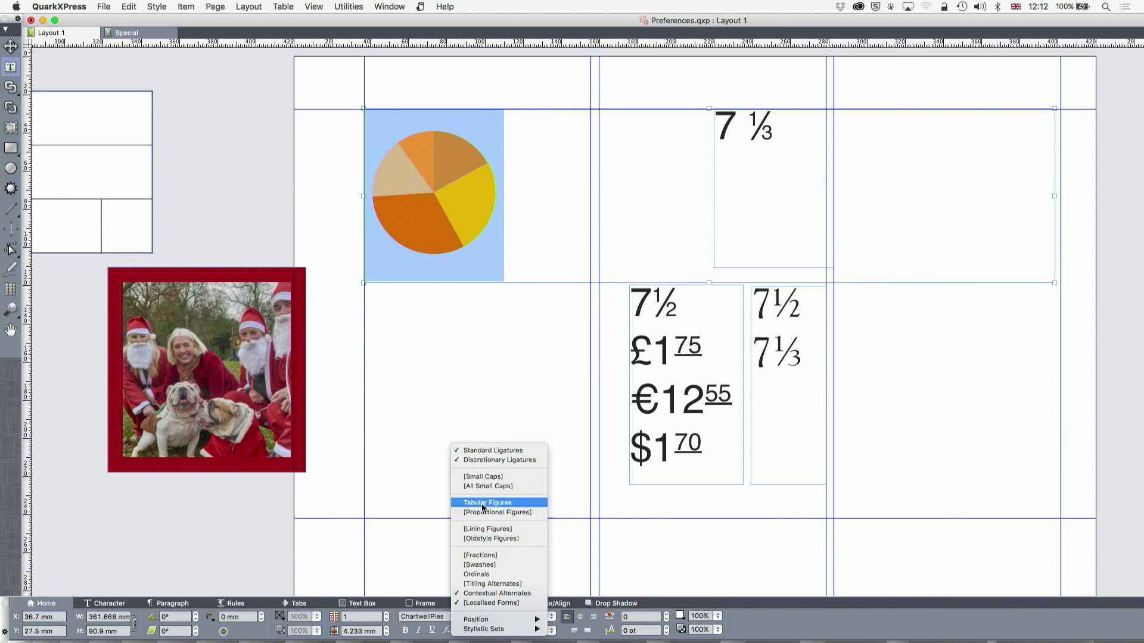
{"action": "left_click", "coordinate": [491, 463]}
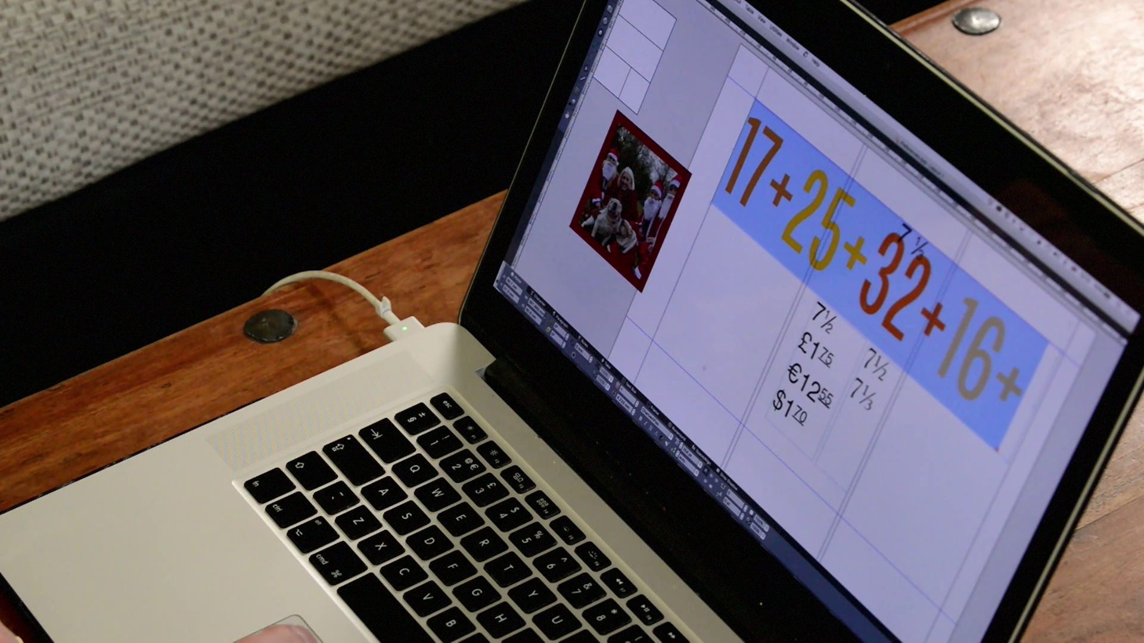
- Turn Discretionary Ligatures back on to restore the pie chart
{"action": "left_click", "coordinate": [677, 438]}
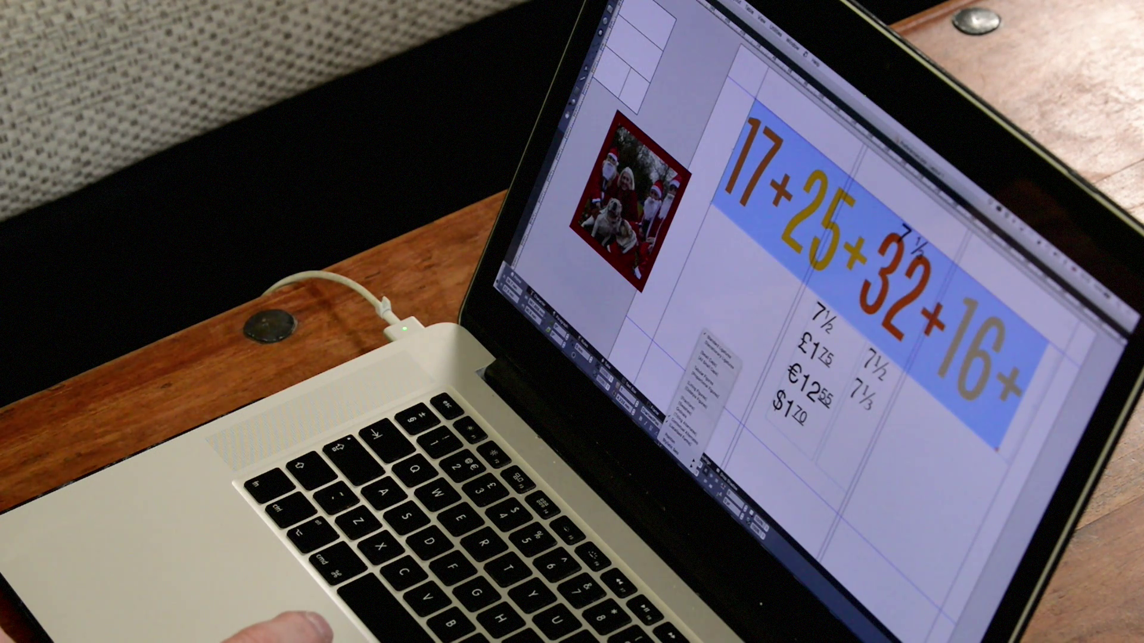
{"action": "left_click", "coordinate": [726, 363]}
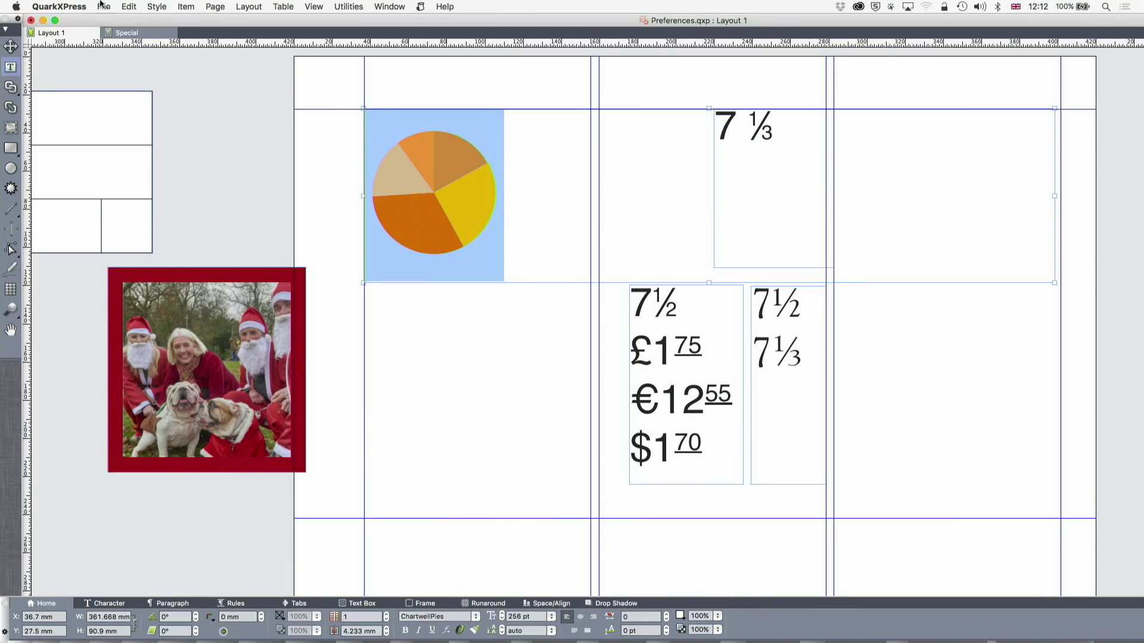
{"action": "left_click", "coordinate": [104, 7]}
- Open Preferences, accept with OK, then reopen it on the Project General settings
{"action": "mouse_move", "coordinate": [59, 7]}
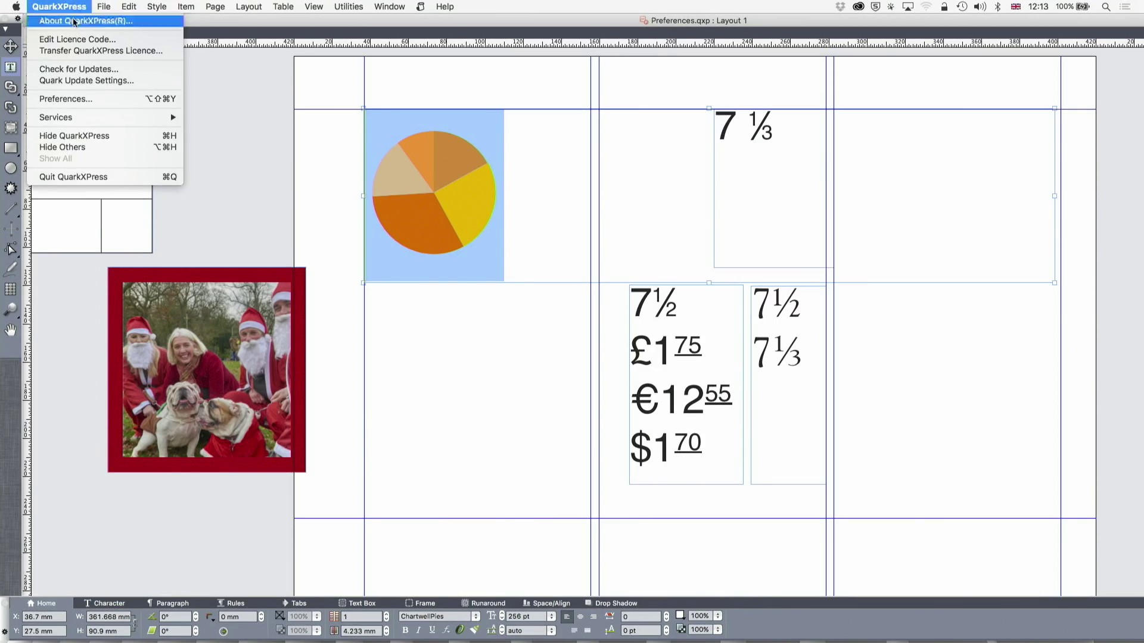
{"action": "left_click", "coordinate": [62, 99]}
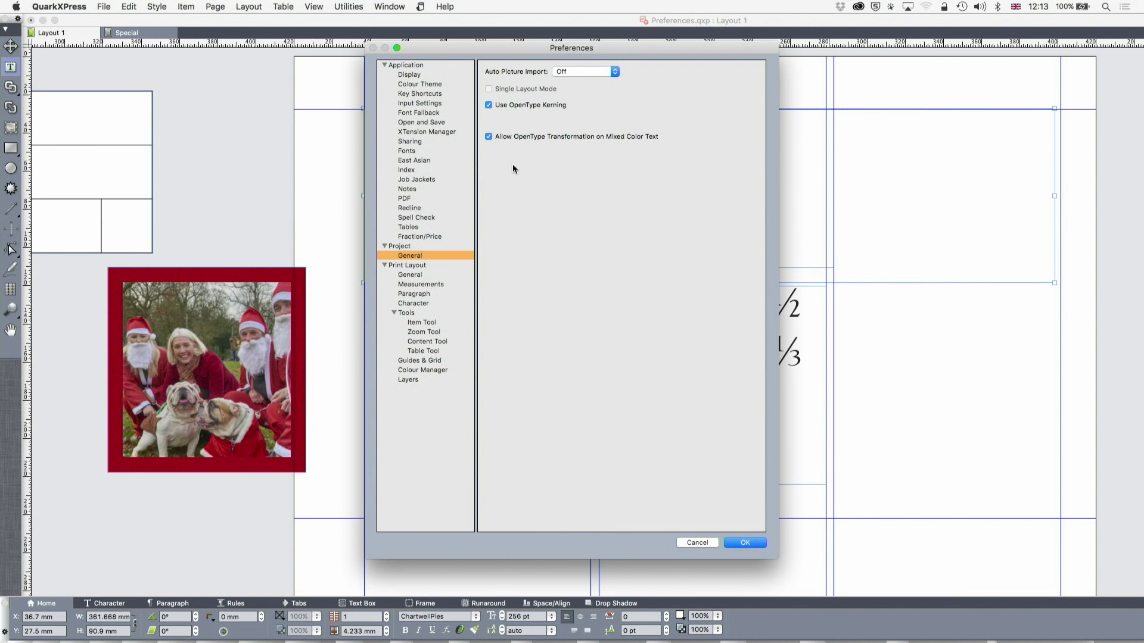
{"action": "left_click", "coordinate": [741, 543]}
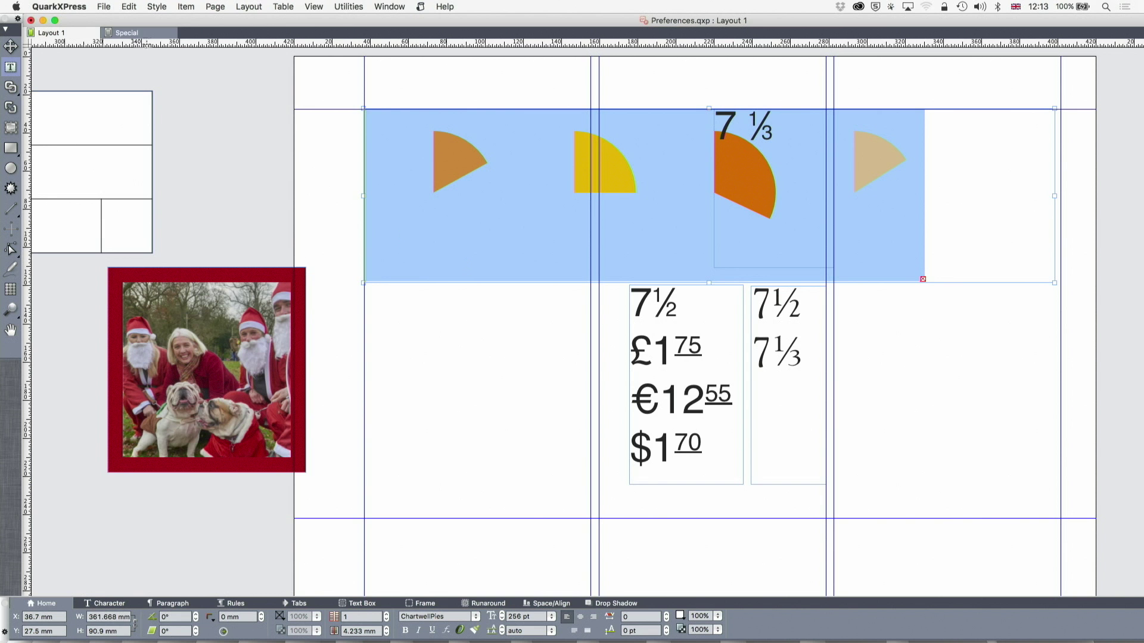
{"action": "left_click", "coordinate": [81, 5]}
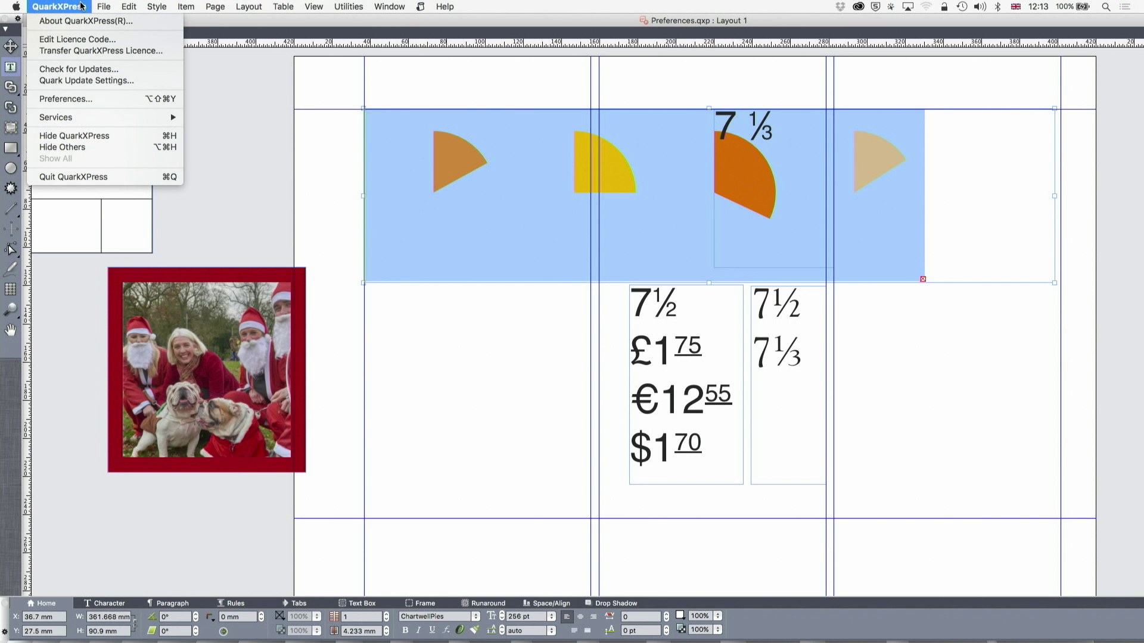
{"action": "left_click", "coordinate": [88, 97]}
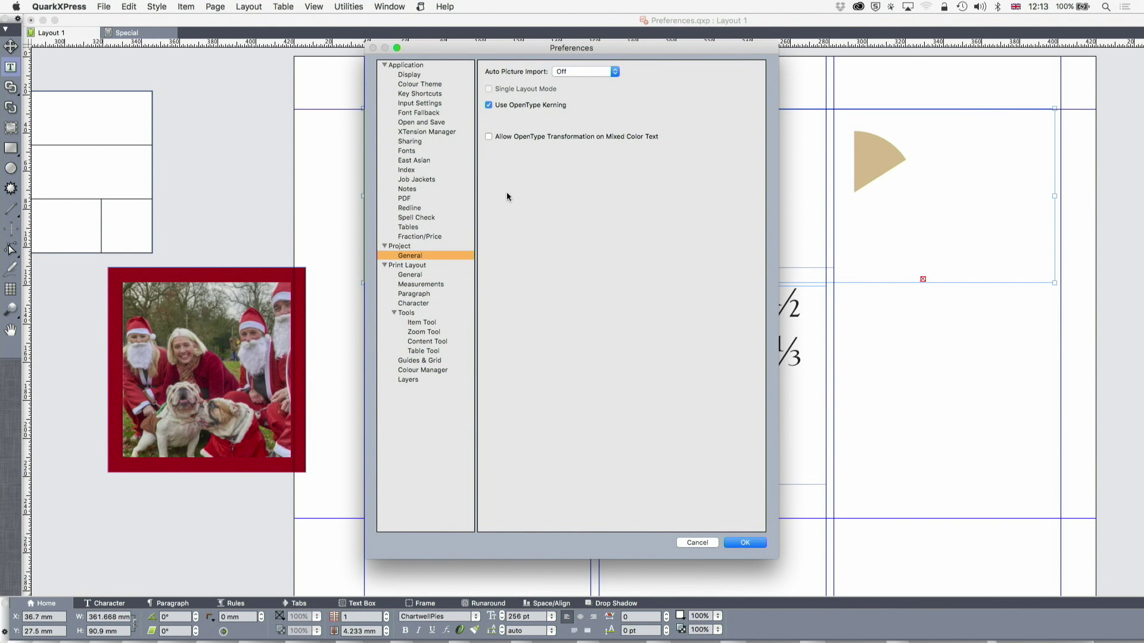
- Review Print Layout > General preferences, leaving Auto Page Insertion at End of Story
{"action": "left_click", "coordinate": [412, 276]}
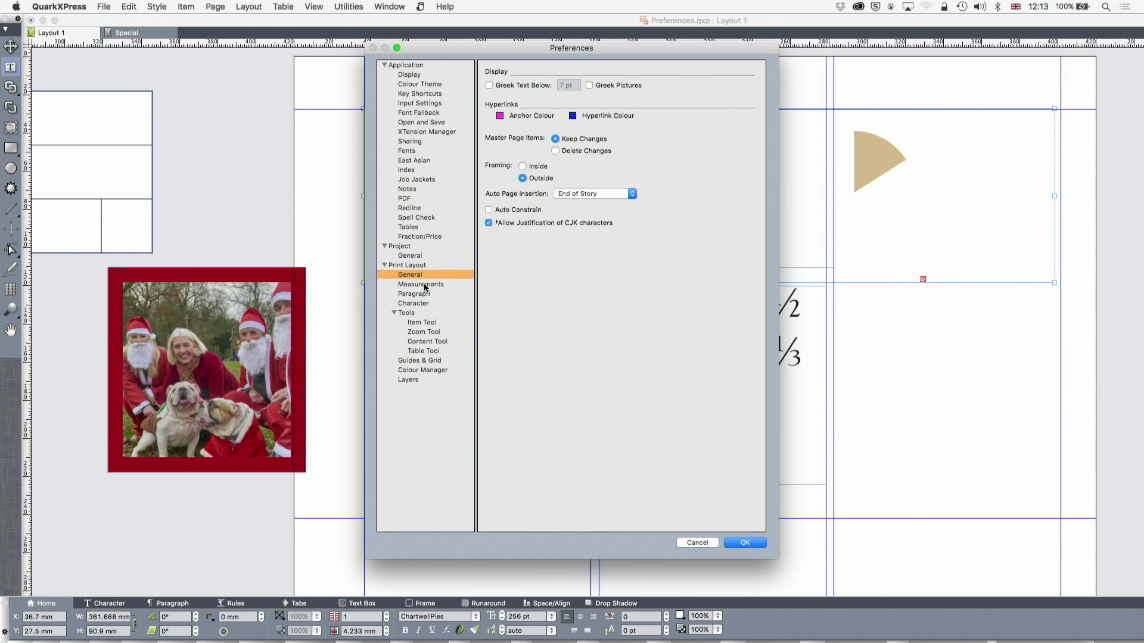
{"action": "left_click", "coordinate": [411, 256]}
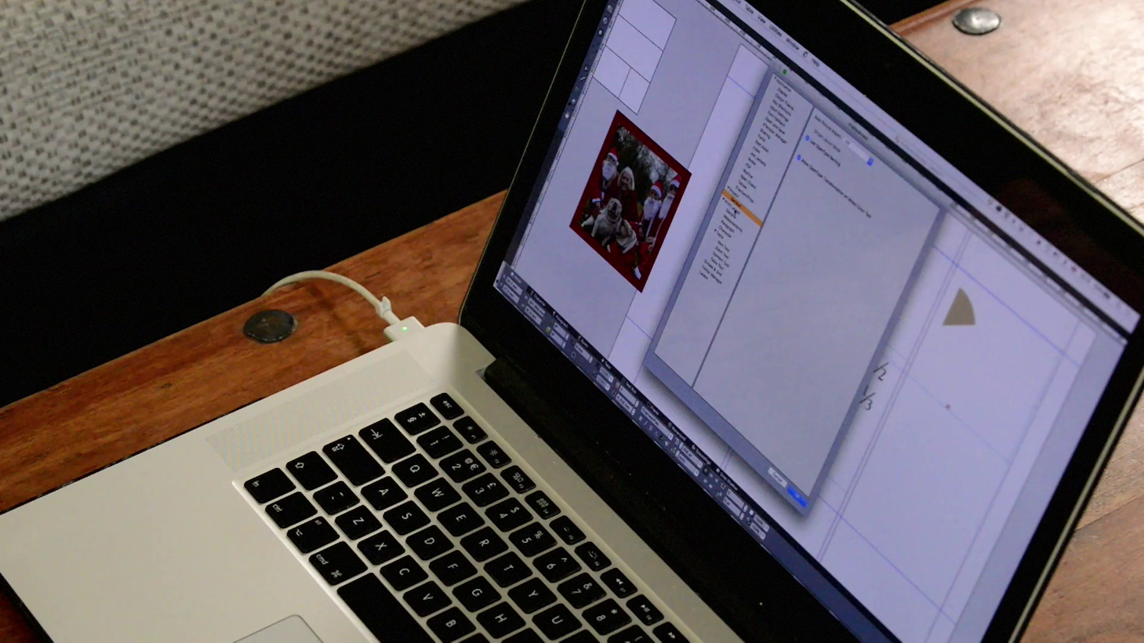
{"action": "left_click", "coordinate": [734, 211]}
{"action": "left_click", "coordinate": [410, 275]}
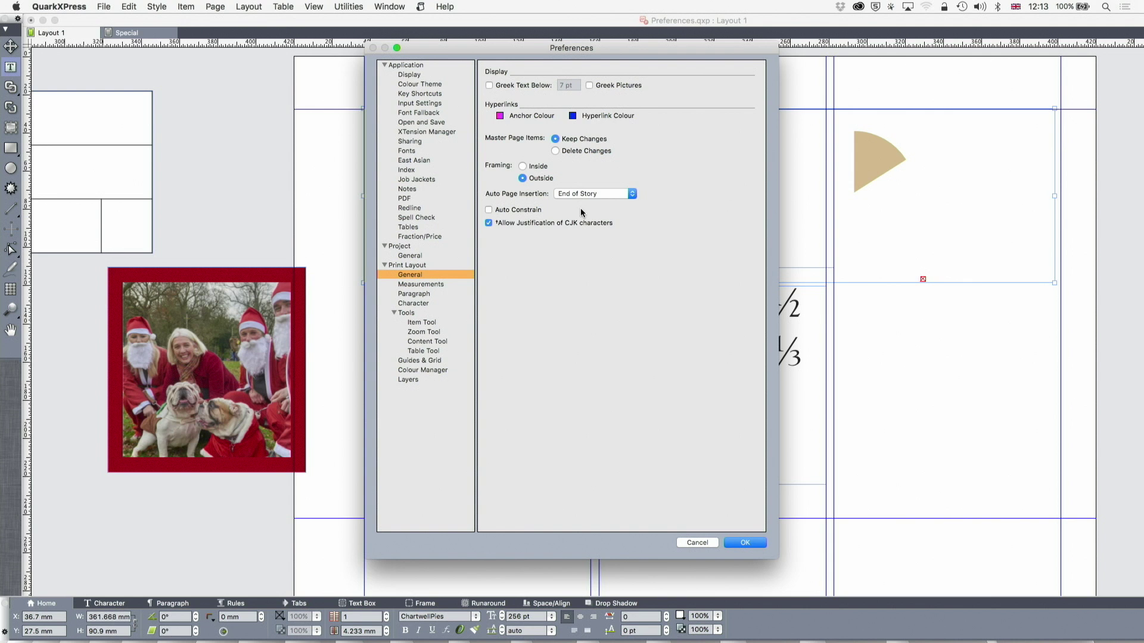
{"action": "left_click", "coordinate": [601, 193]}
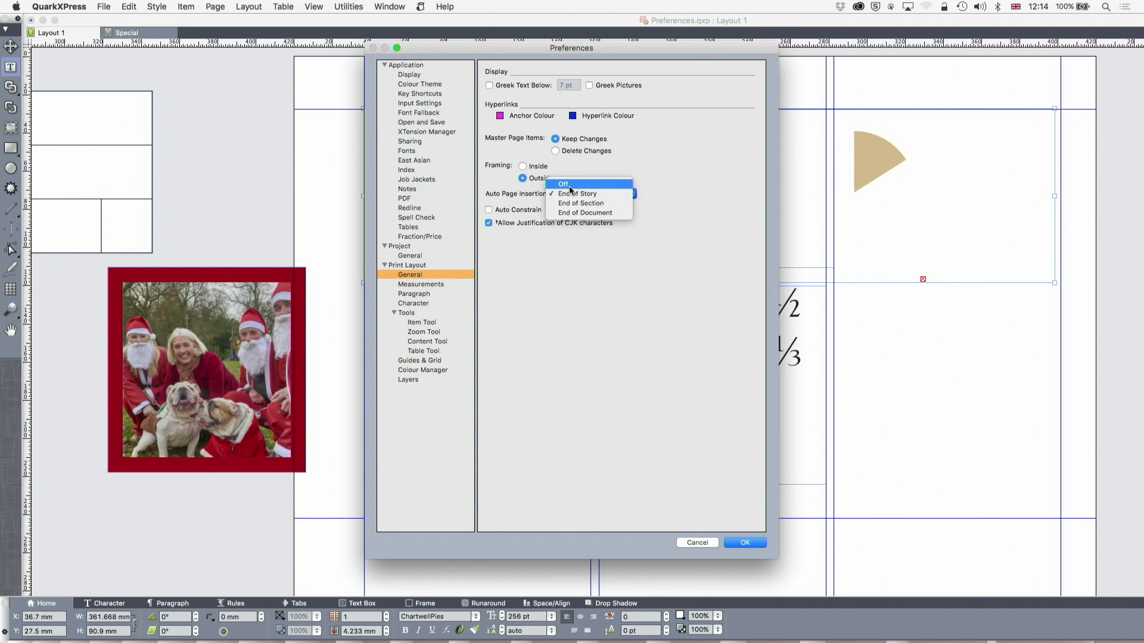
{"action": "left_click", "coordinate": [642, 170]}
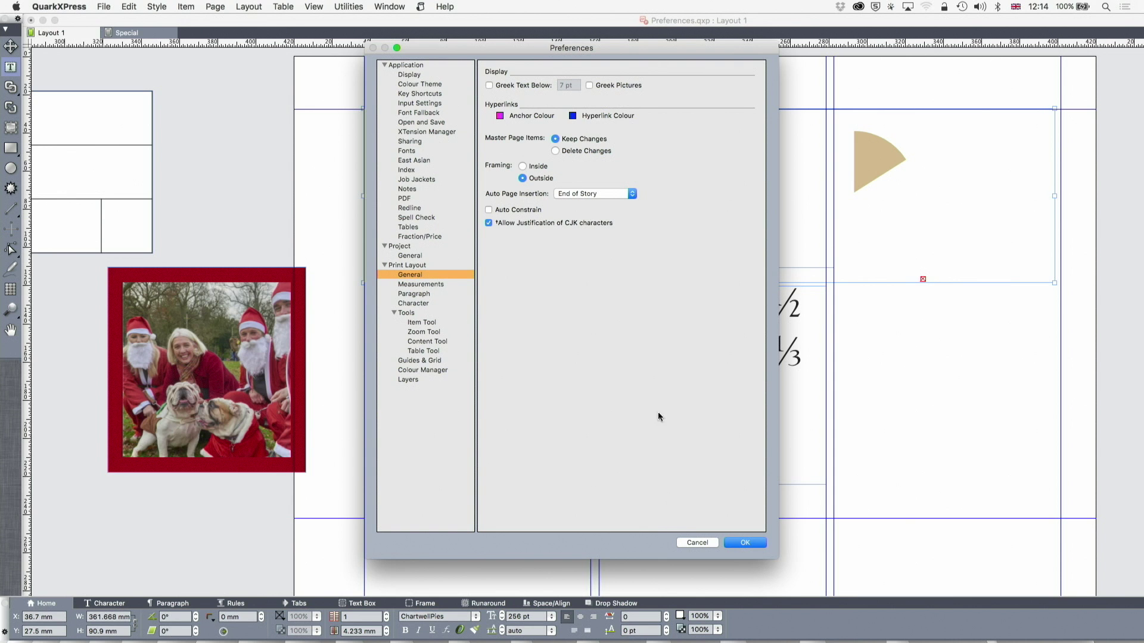
- Set picture framing to Inside, then move the Santa photo onto the page below the pie chart
{"action": "left_click", "coordinate": [523, 167]}
{"action": "left_click", "coordinate": [740, 542]}
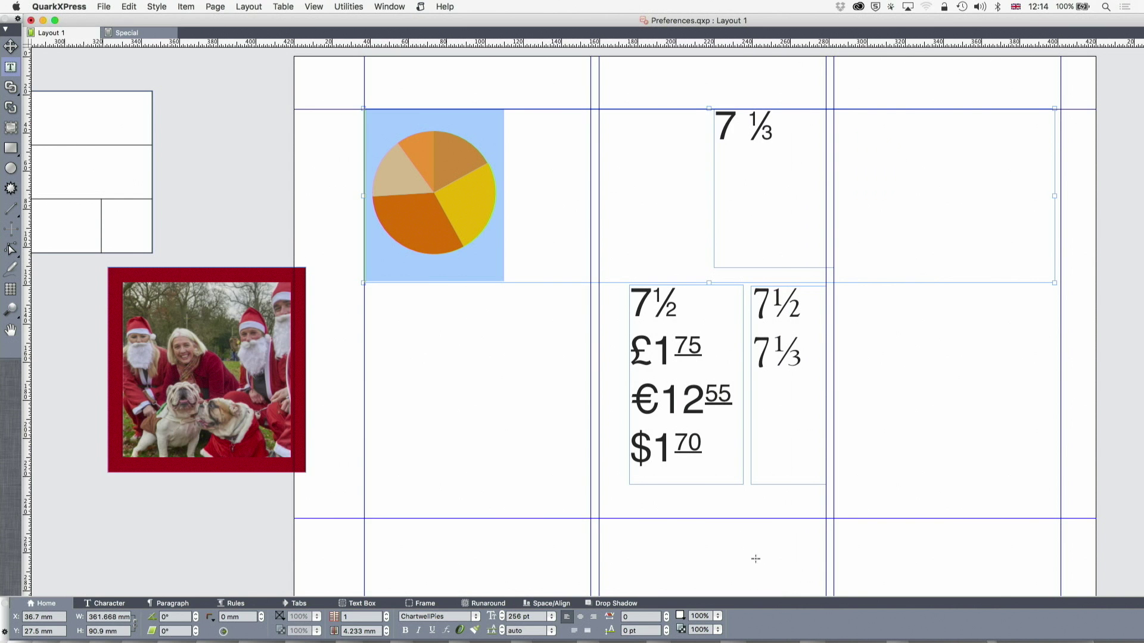
{"action": "left_click", "coordinate": [10, 46]}
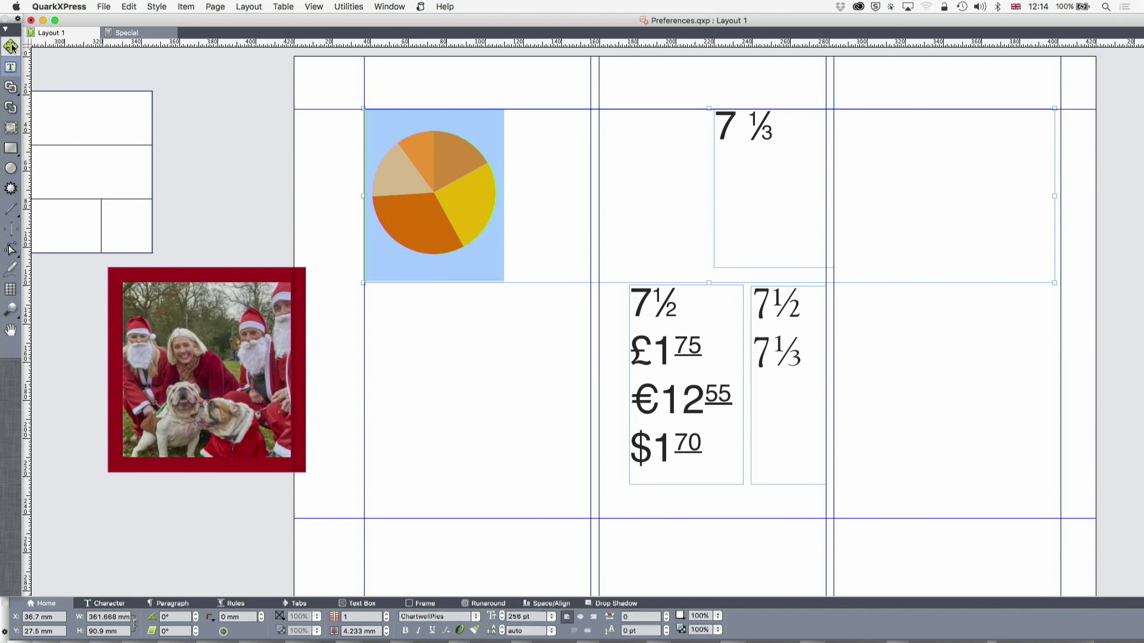
{"action": "left_click_drag", "start_coordinate": [204, 332], "coordinate": [480, 371]}
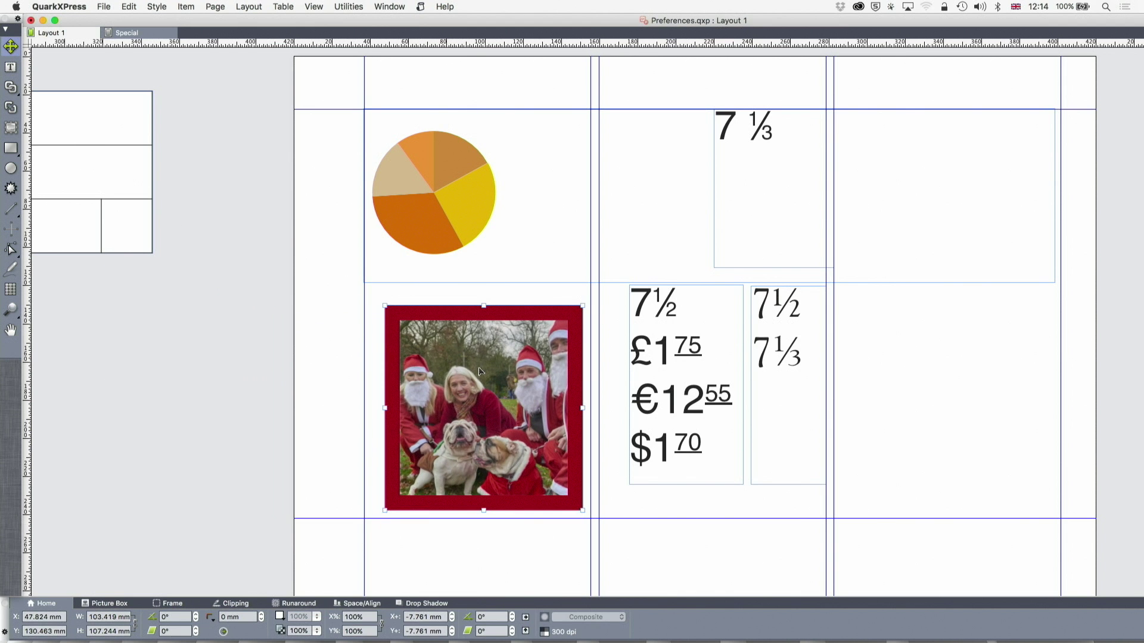
- Select the moved Santa photo and inspect its picture content
{"action": "left_click", "coordinate": [101, 6]}
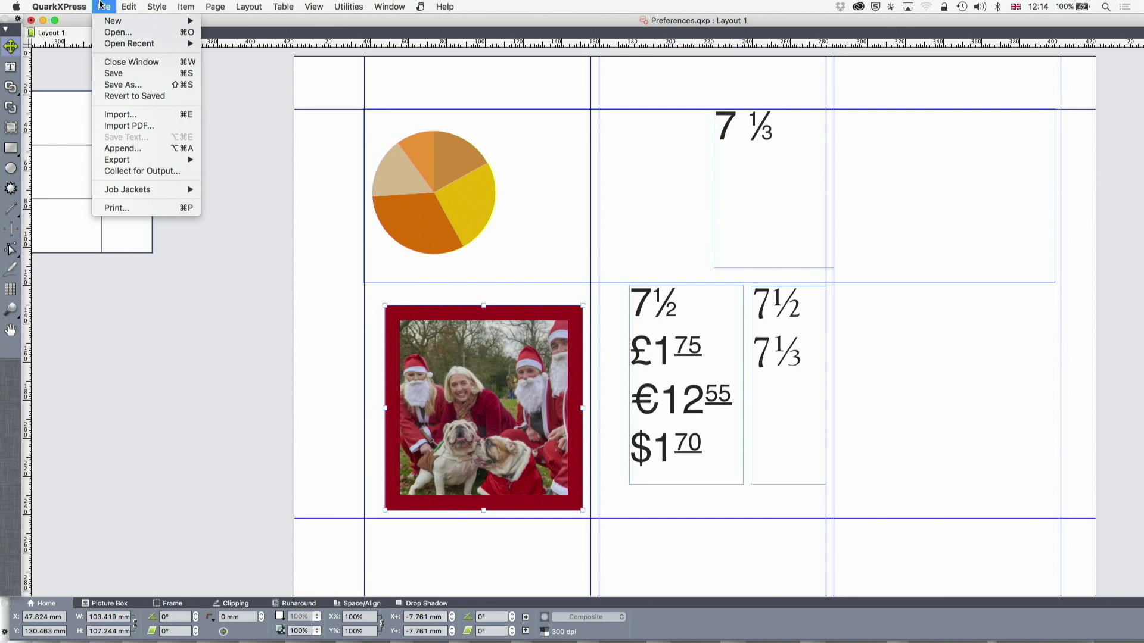
{"action": "left_click", "coordinate": [373, 431]}
{"action": "left_click", "coordinate": [473, 427]}
{"action": "left_click", "coordinate": [474, 427]}
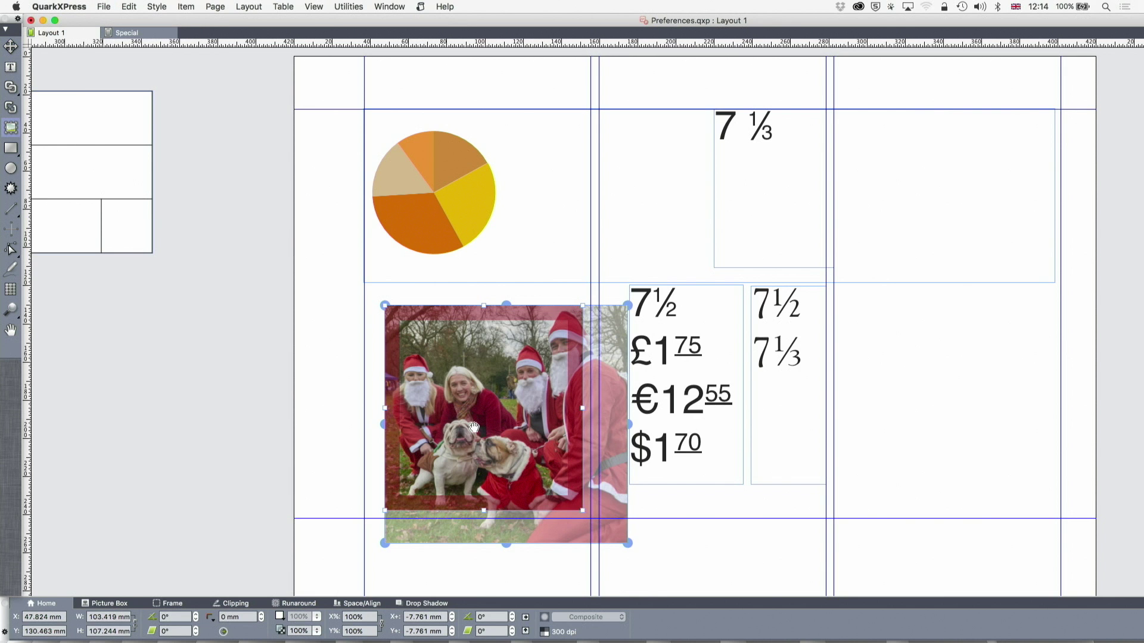
{"action": "left_click", "coordinate": [320, 416]}
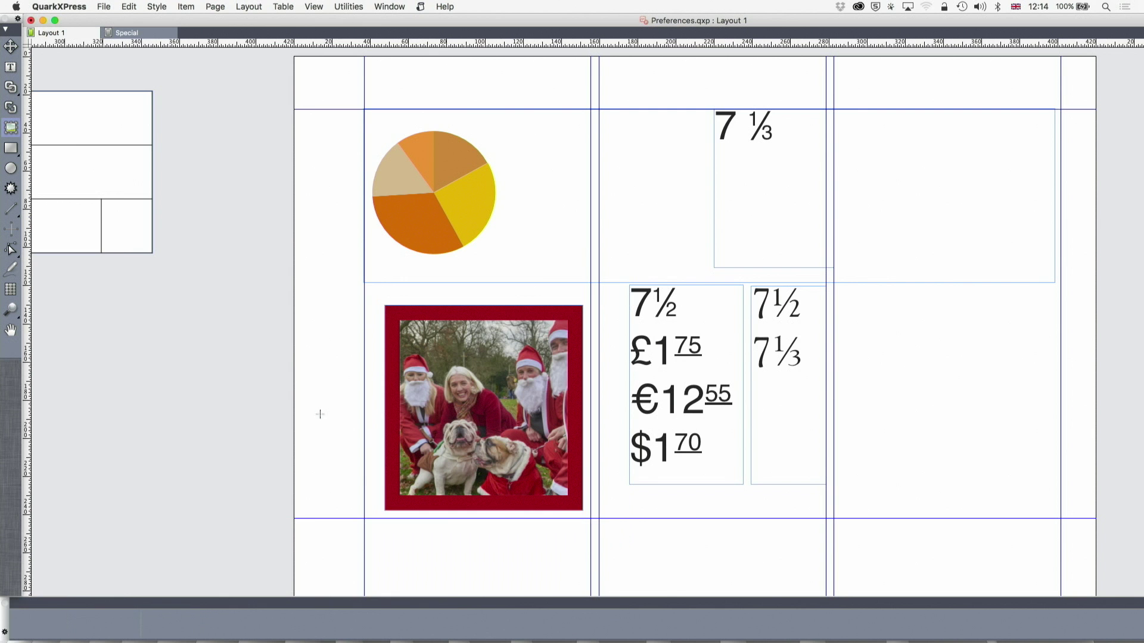
{"action": "left_click", "coordinate": [442, 368]}
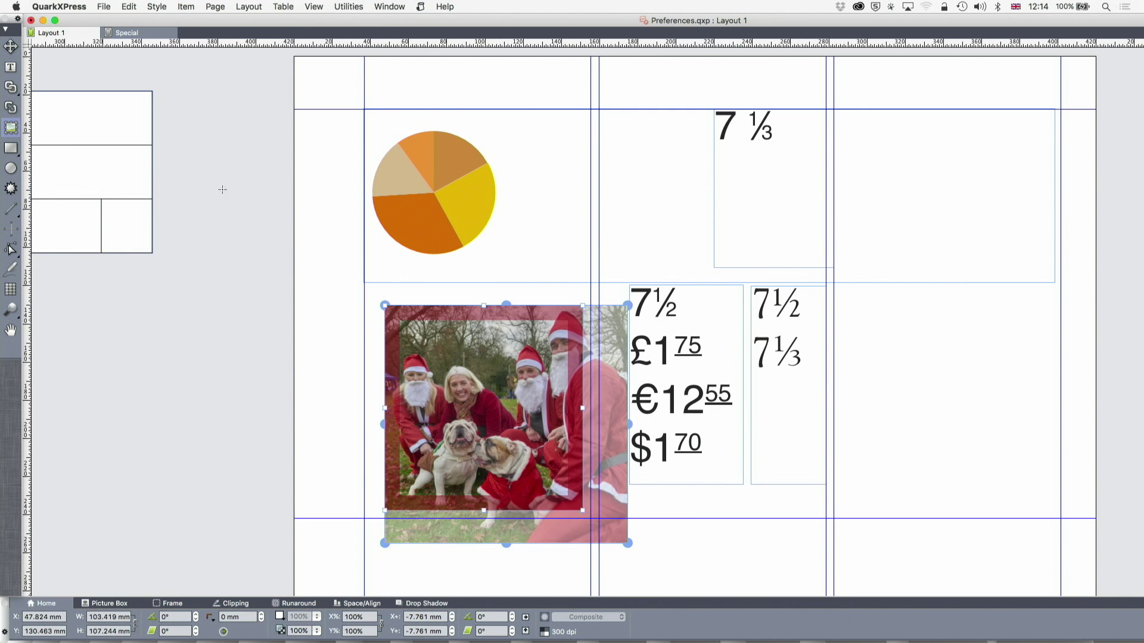
- Reset picture framing to Outside in Preferences and check the photo's red frame
{"action": "left_click", "coordinate": [104, 7]}
{"action": "mouse_move", "coordinate": [59, 7]}
{"action": "left_click", "coordinate": [79, 99]}
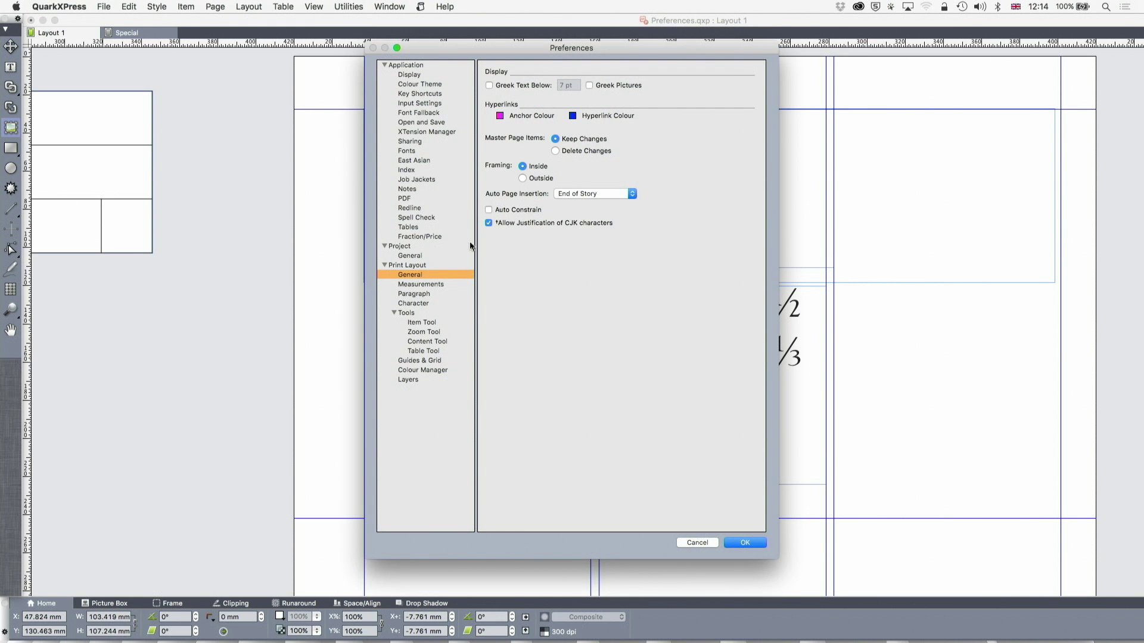
{"action": "left_click", "coordinate": [522, 178]}
{"action": "left_click", "coordinate": [745, 544]}
{"action": "left_click", "coordinate": [305, 375]}
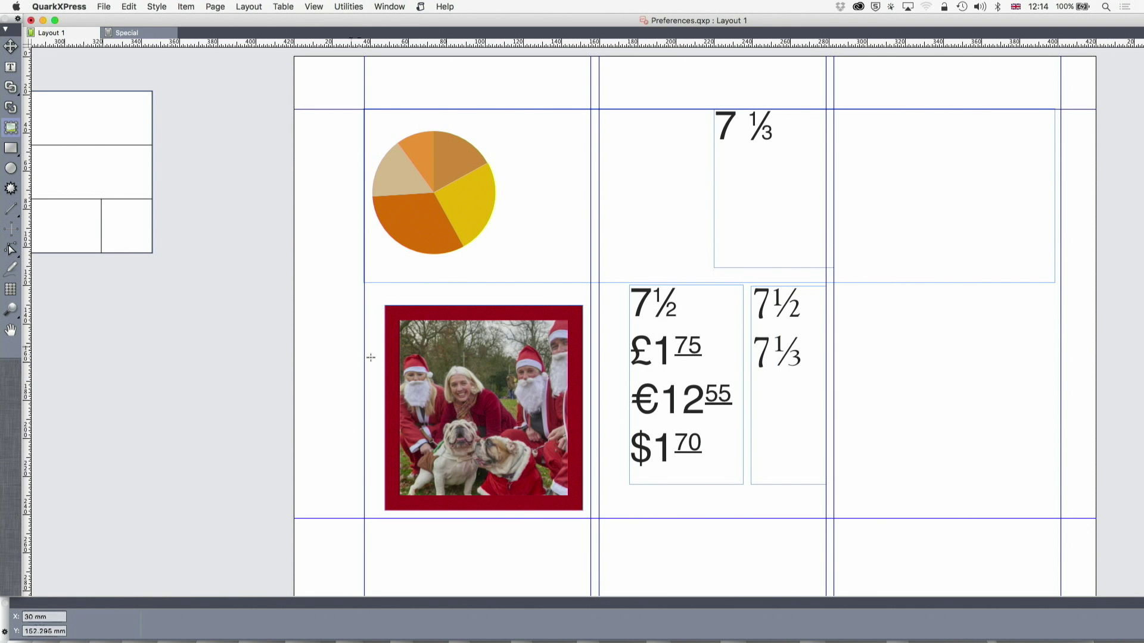
{"action": "left_click", "coordinate": [425, 401]}
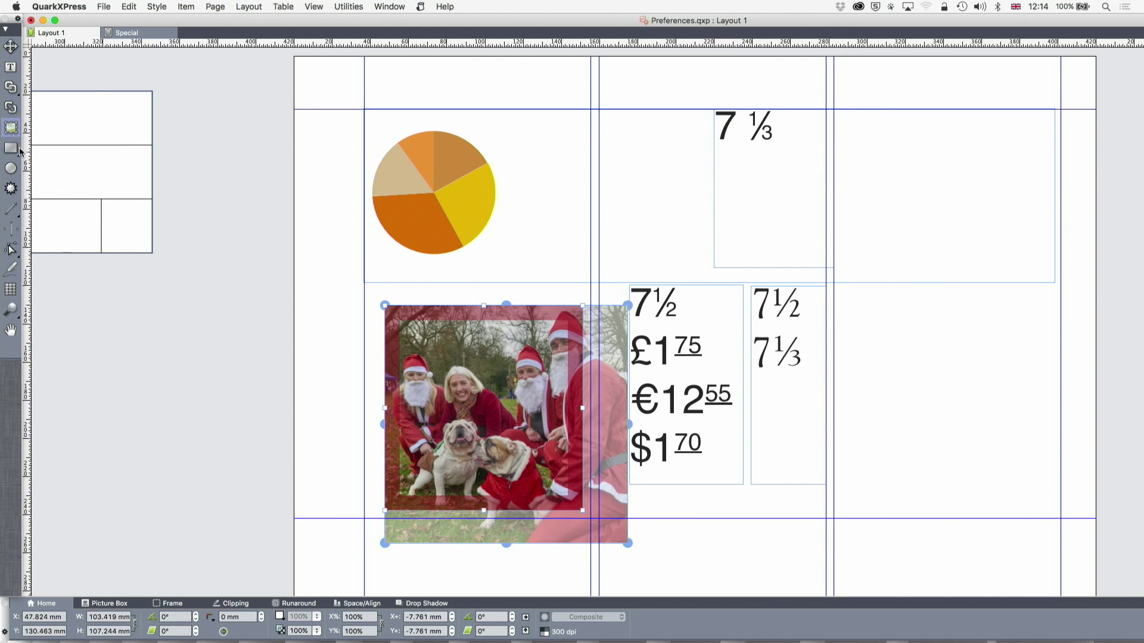
- Draw a new empty picture box and give it a 26 pt black frame
{"action": "left_click", "coordinate": [18, 150]}
{"action": "mouse_move", "coordinate": [114, 287]}
{"action": "left_mouse_down"}
{"action": "mouse_move", "coordinate": [216, 448]}
{"action": "mouse_move", "coordinate": [321, 492]}
{"action": "mouse_move", "coordinate": [238, 560]}
{"action": "mouse_move", "coordinate": [294, 574]}
{"action": "mouse_move", "coordinate": [277, 533]}
{"action": "left_mouse_up"}
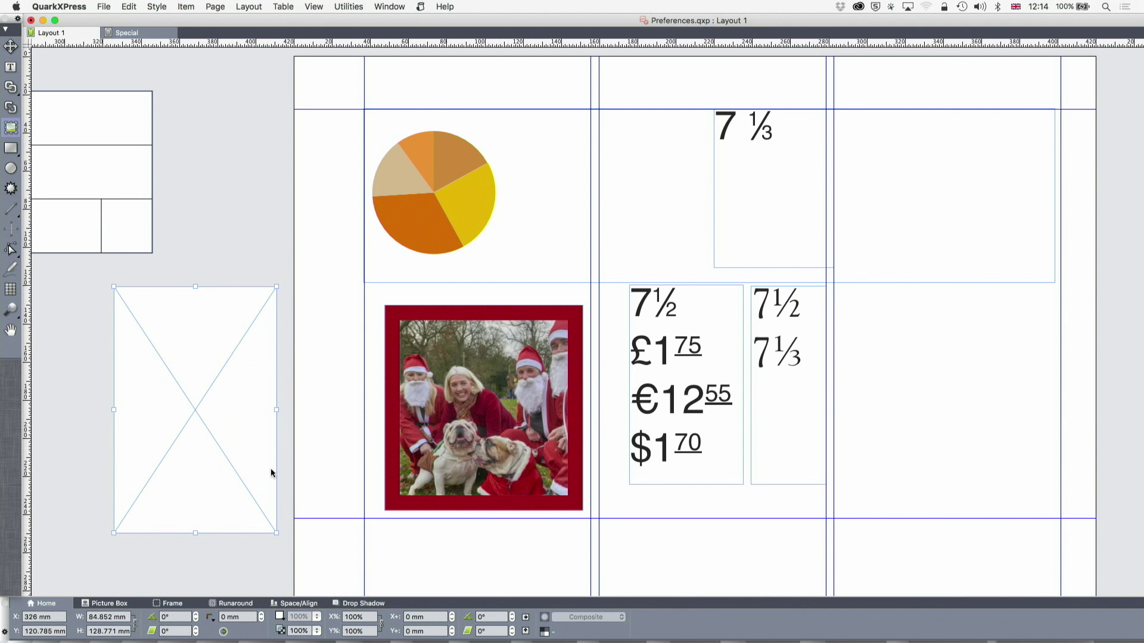
{"action": "left_click", "coordinate": [173, 603]}
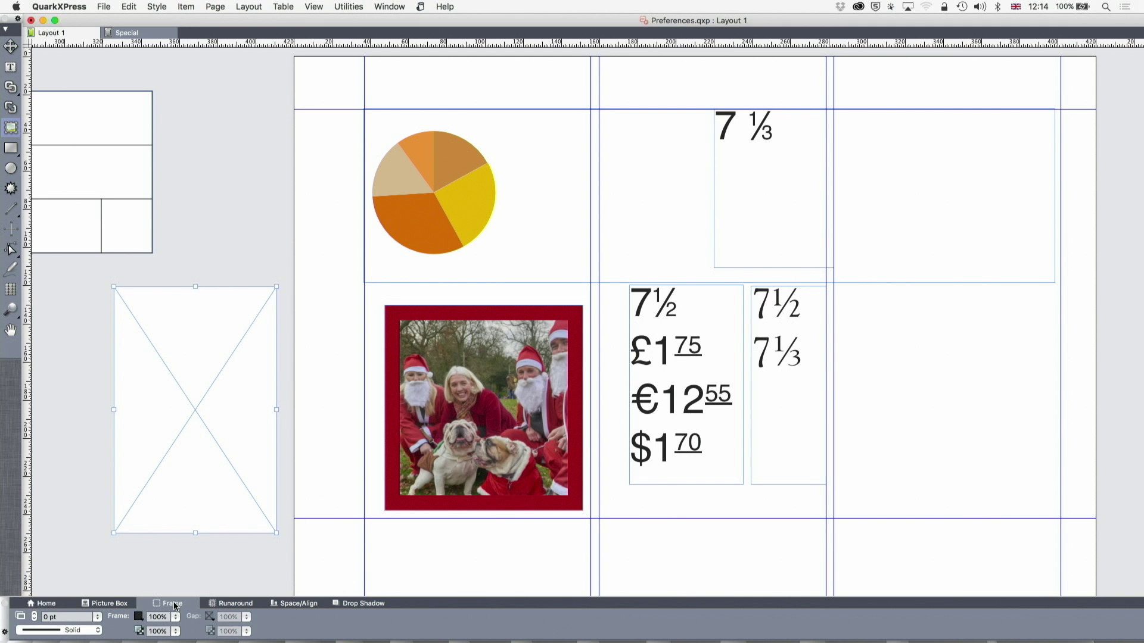
{"action": "left_click", "coordinate": [36, 616]}
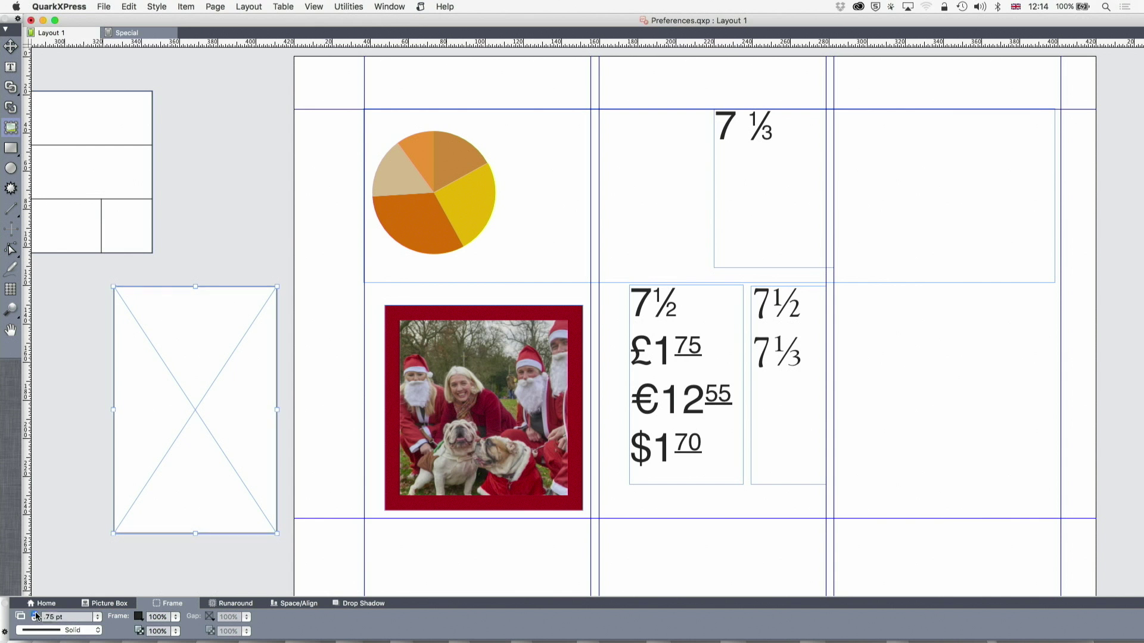
{"action": "left_click", "coordinate": [35, 614]}
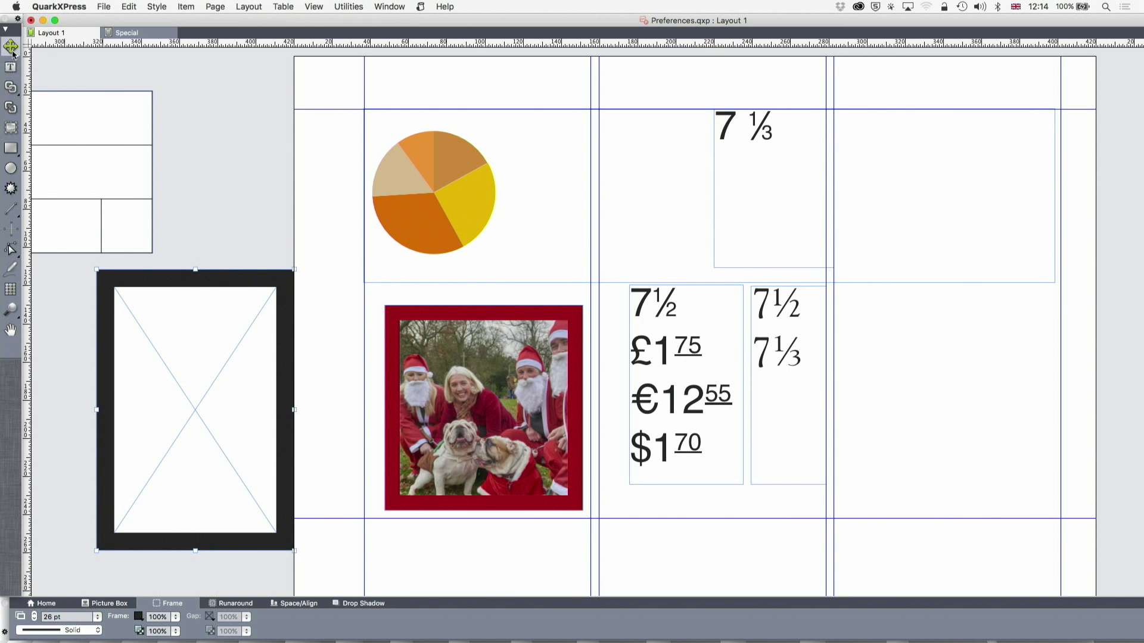
- Import the Santa group photo into the black-framed picture box
{"action": "left_click", "coordinate": [523, 409]}
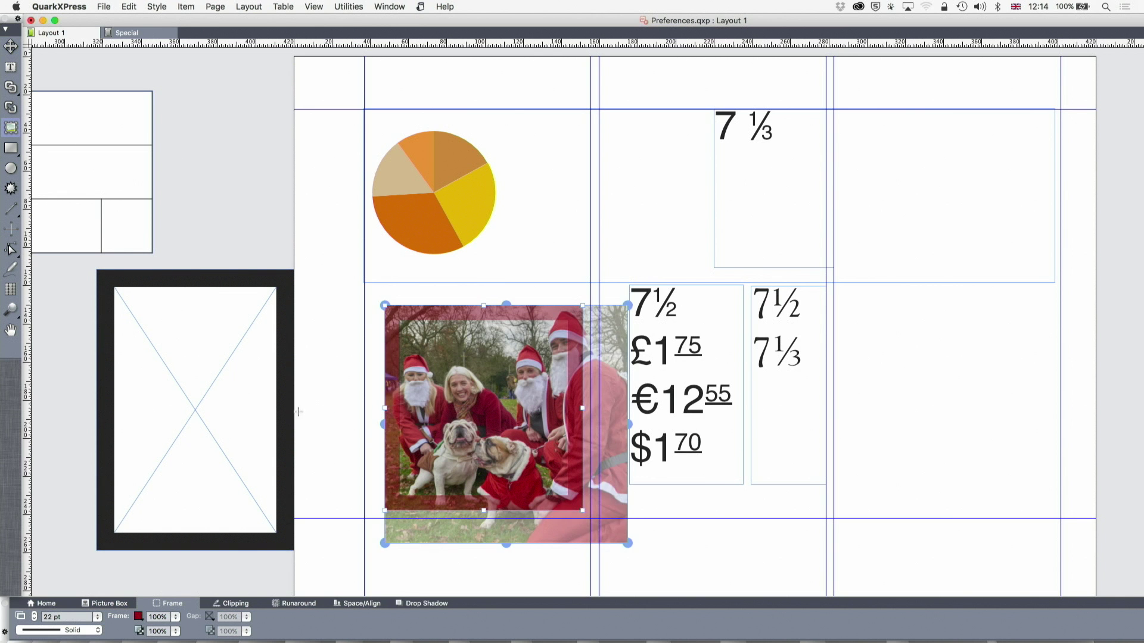
{"action": "left_click", "coordinate": [227, 395]}
{"action": "key", "text": "super+e"}
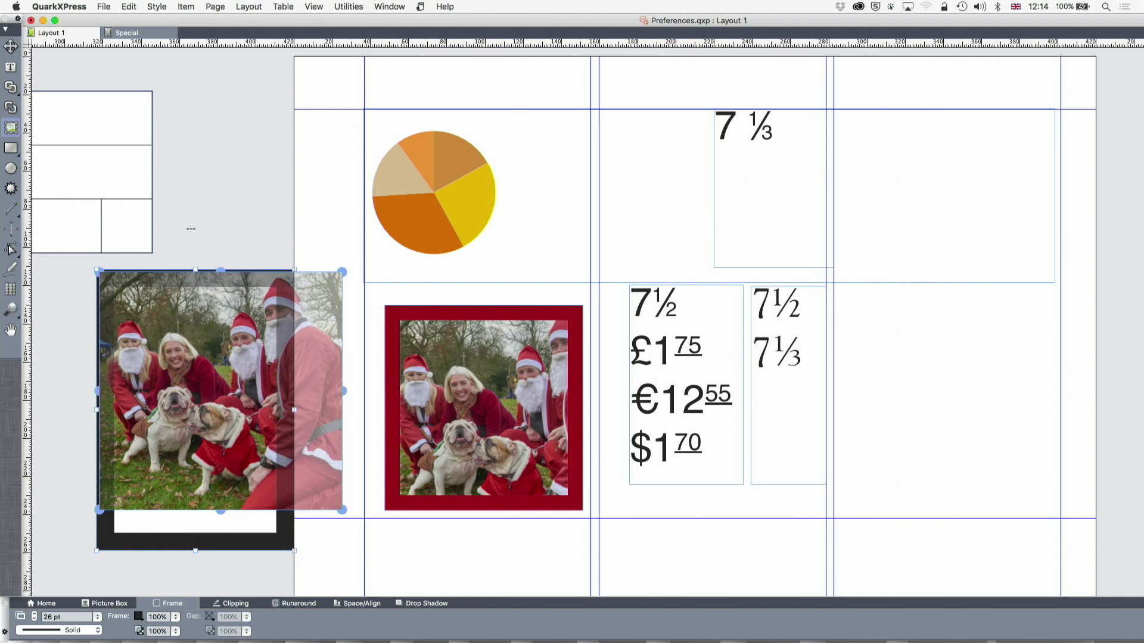
{"action": "left_click", "coordinate": [214, 216]}
- Compare the red-framed and black-framed photos, dismiss the alert, and reopen Preferences
{"action": "left_click", "coordinate": [11, 46]}
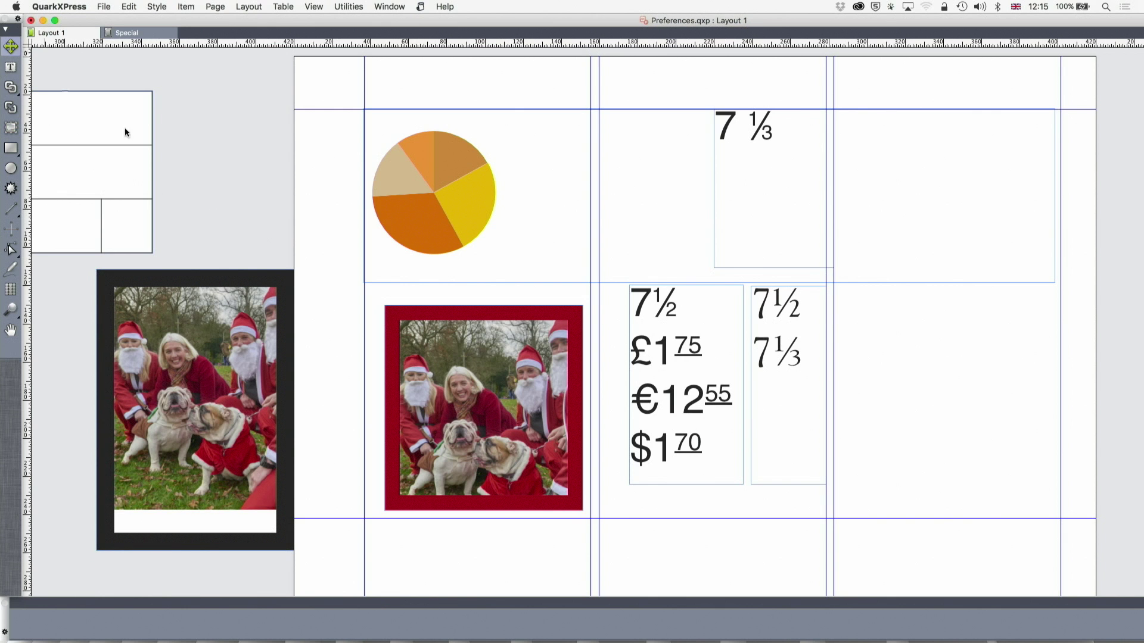
{"action": "double_click", "coordinate": [442, 426]}
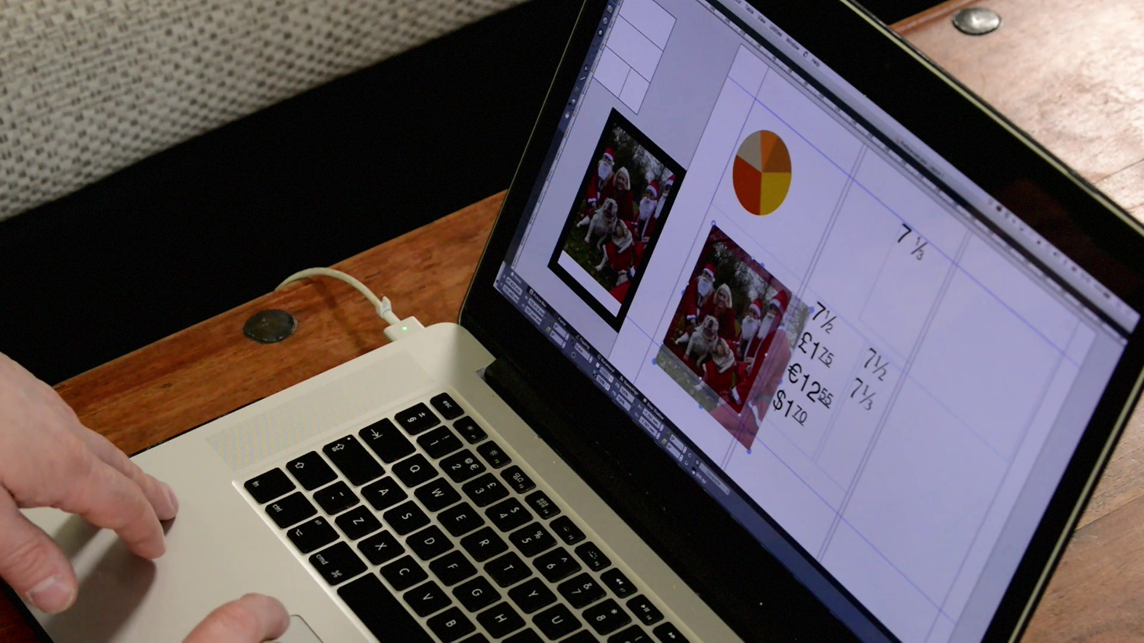
{"action": "left_click", "coordinate": [700, 210]}
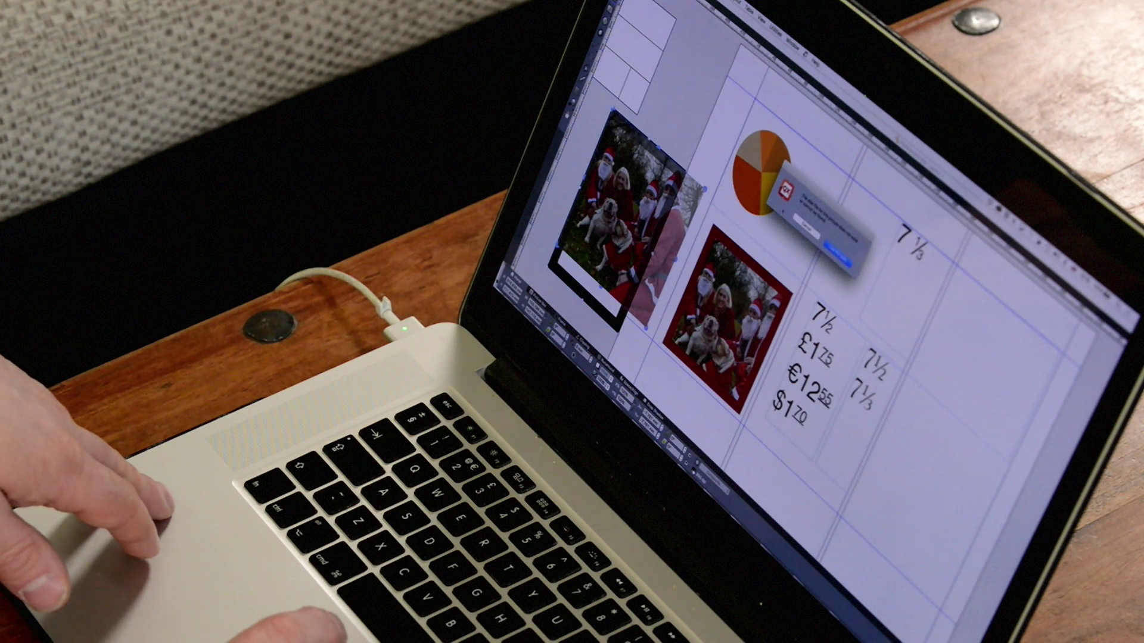
{"action": "left_click", "coordinate": [805, 225]}
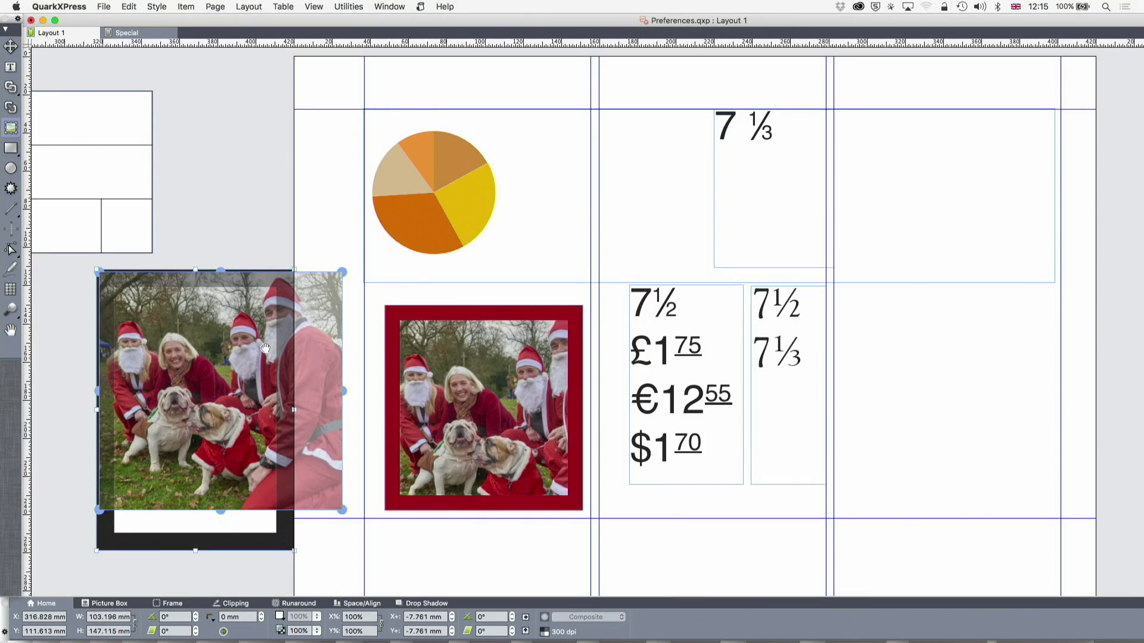
{"action": "left_click", "coordinate": [274, 230]}
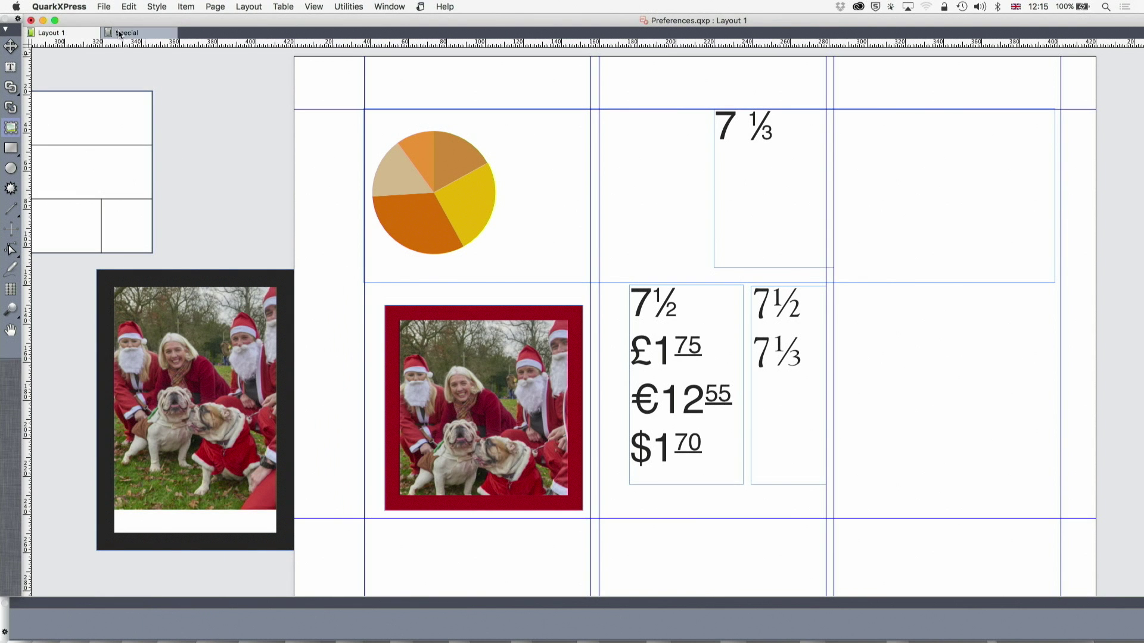
{"action": "left_click", "coordinate": [59, 7]}
{"action": "left_click", "coordinate": [81, 100]}
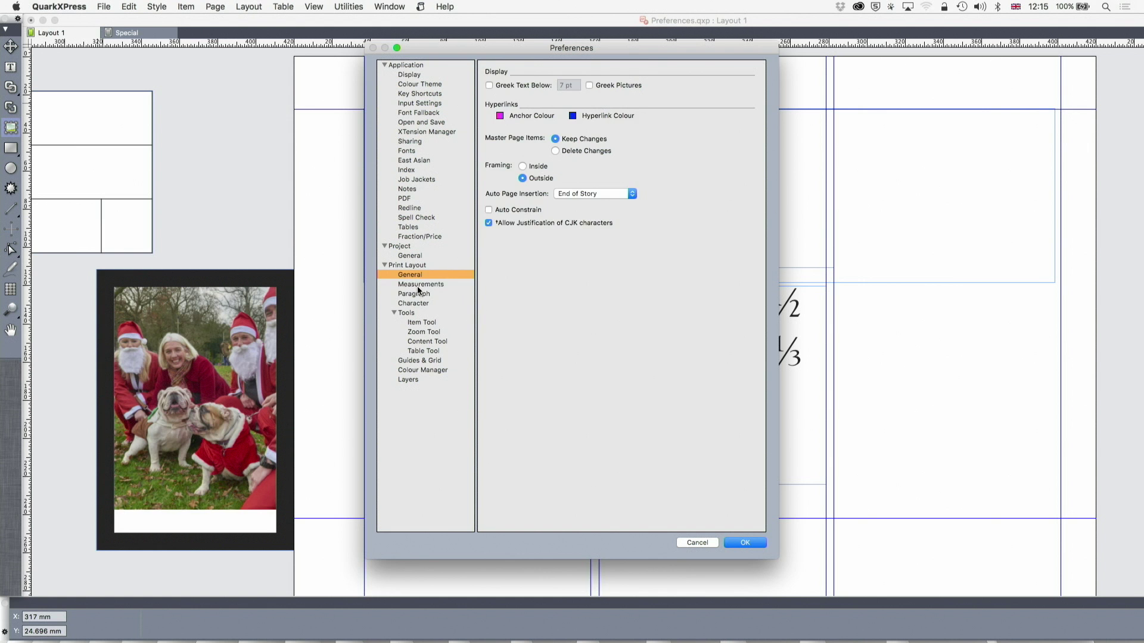
{"action": "left_click", "coordinate": [420, 285]}
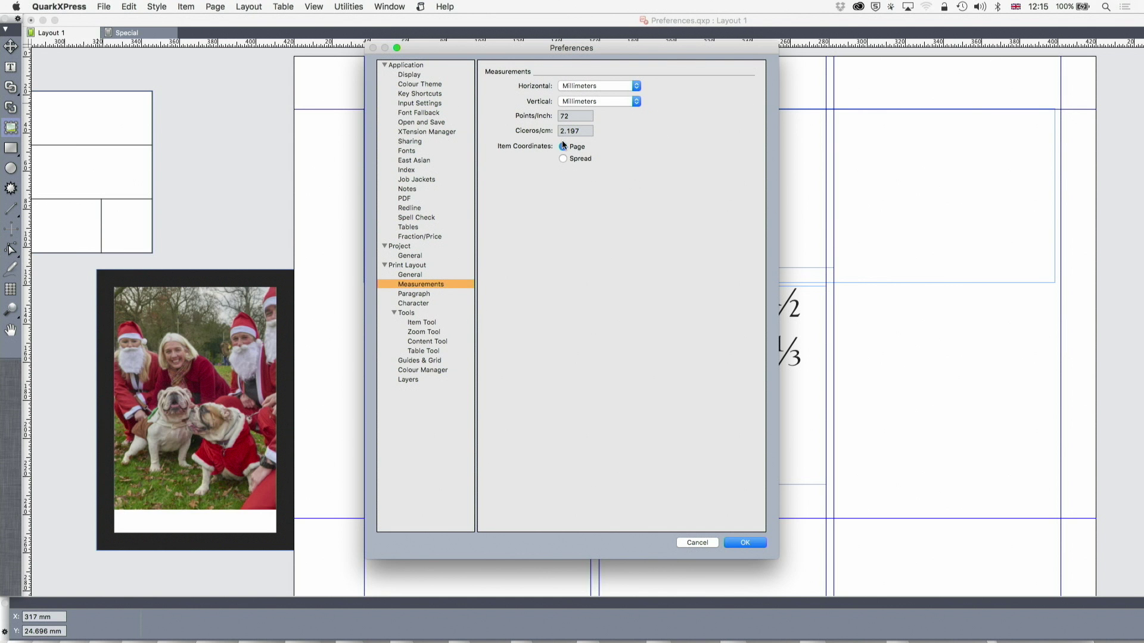
{"action": "left_click", "coordinate": [421, 293]}
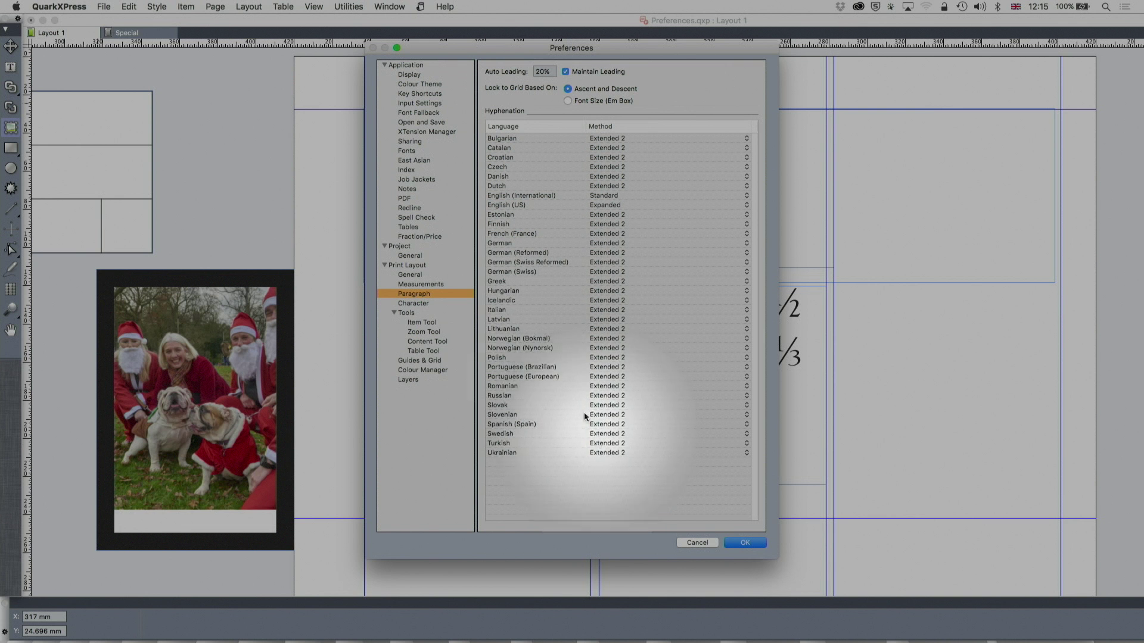
{"action": "left_click", "coordinate": [420, 305]}
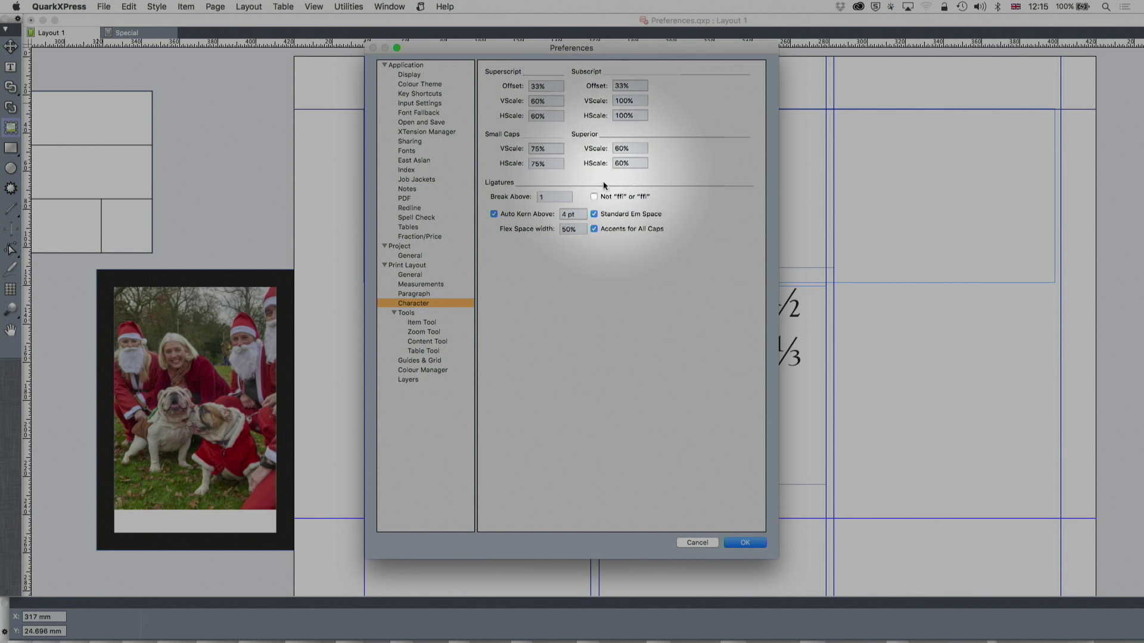
{"action": "left_click", "coordinate": [551, 197]}
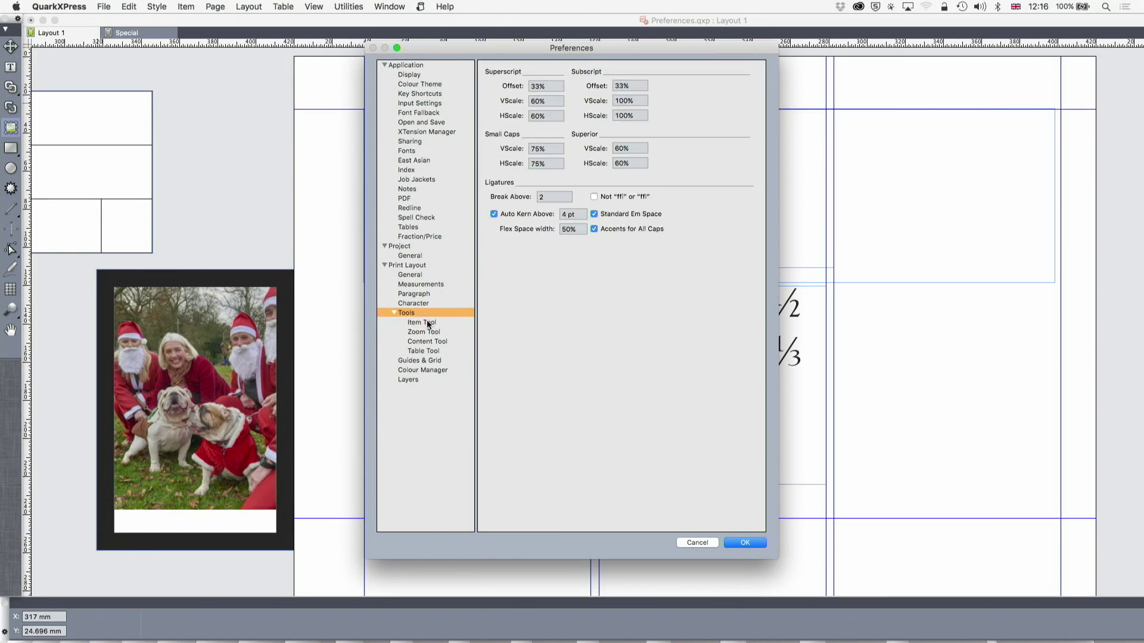
{"action": "left_click", "coordinate": [426, 321]}
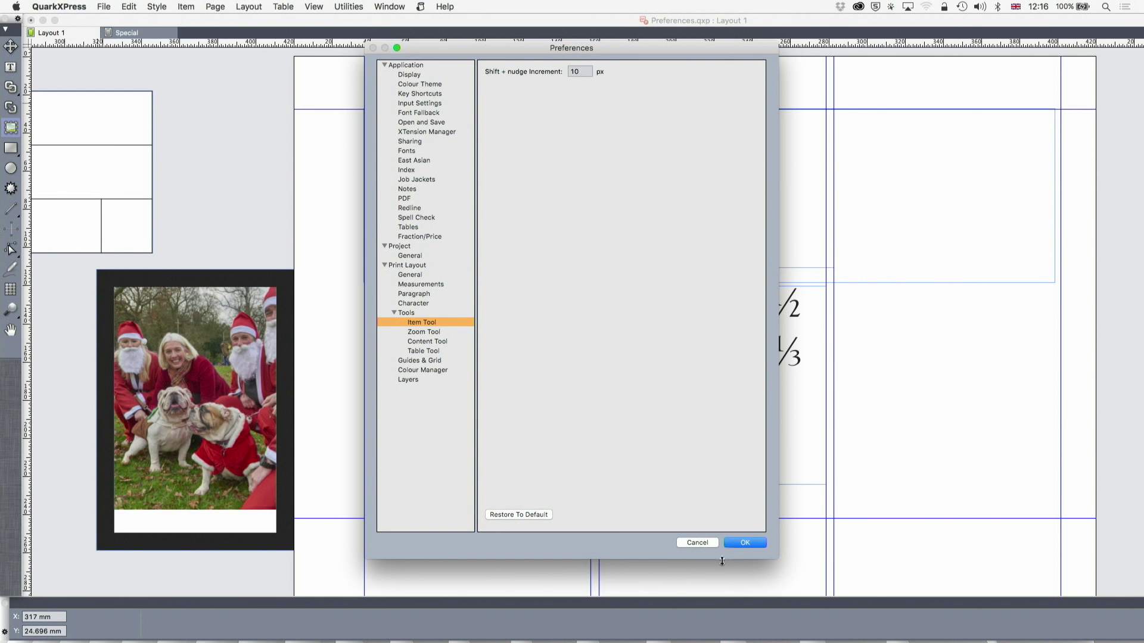
{"action": "left_click", "coordinate": [697, 542]}
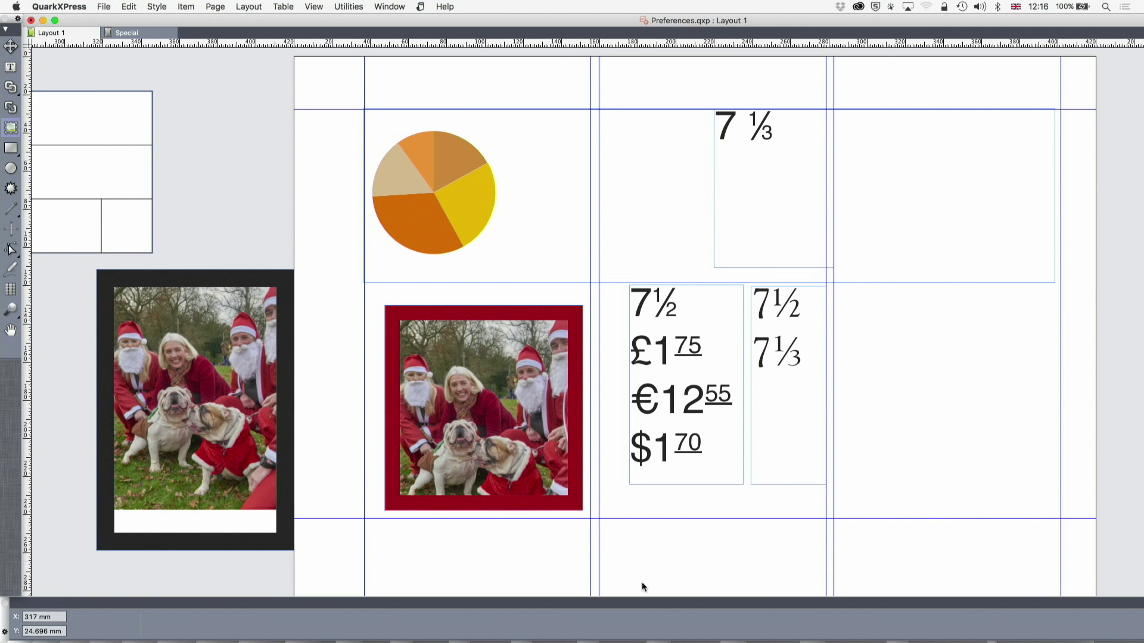
- Nudge the pie-chart box with the arrow keys to end at X 36.382 mm
{"action": "left_click", "coordinate": [10, 46]}
{"action": "key", "text": "Right"}
{"action": "key", "text": "Right"}
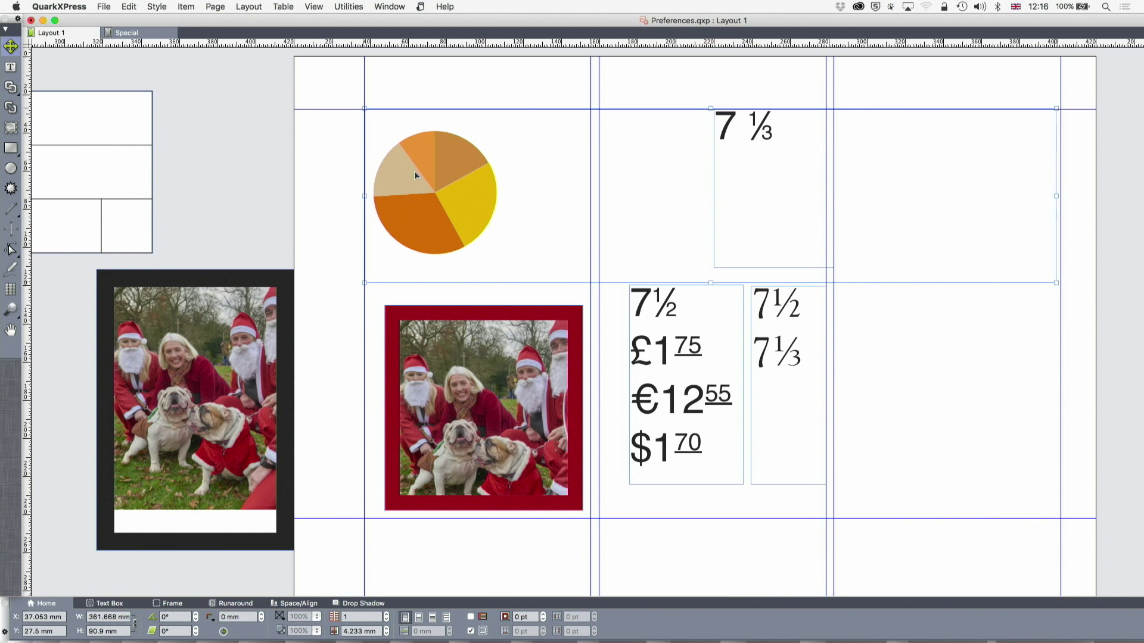
{"action": "key", "text": "Left"}
{"action": "key", "text": "Left"}
{"action": "key", "text": "Left"}
{"action": "key", "text": "Left"}
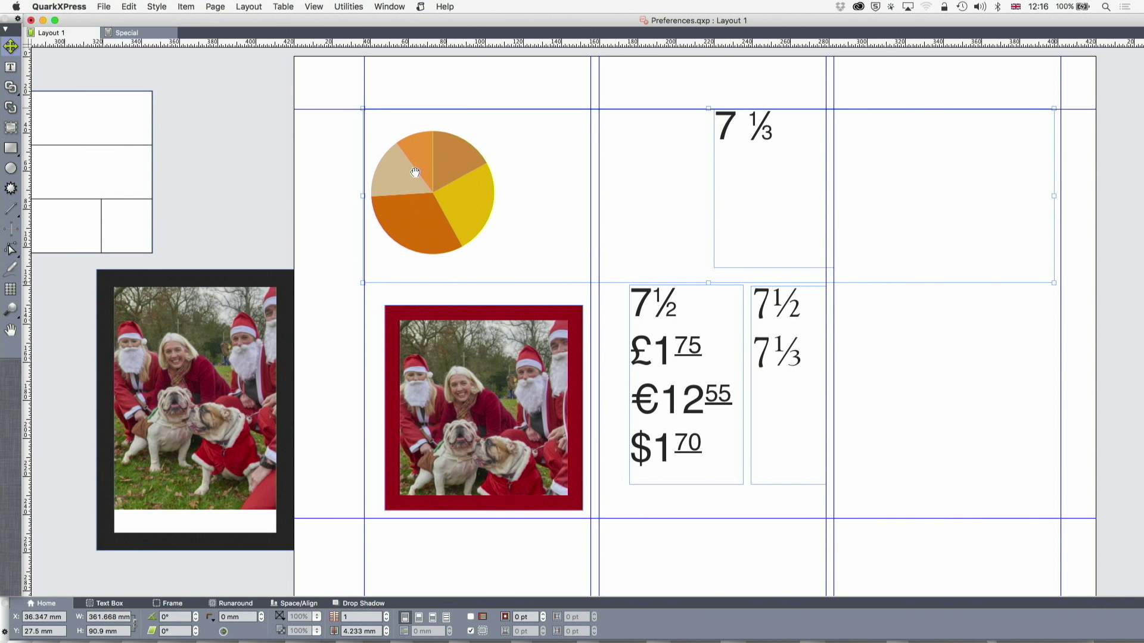
{"action": "key", "text": "Right"}
{"action": "key", "text": "Right"}
{"action": "key", "text": "Left"}
{"action": "key", "text": "Left"}
- Review the Guides & Grid and Colour Manager preferences
{"action": "left_click", "coordinate": [104, 6]}
{"action": "mouse_move", "coordinate": [77, 5]}
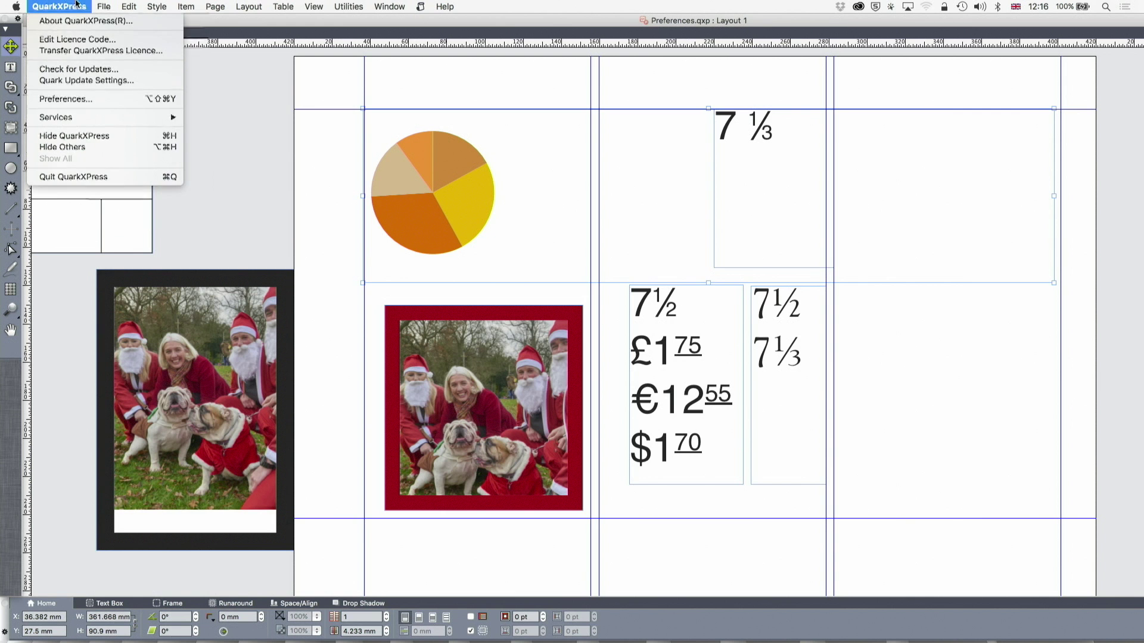
{"action": "left_click", "coordinate": [74, 100]}
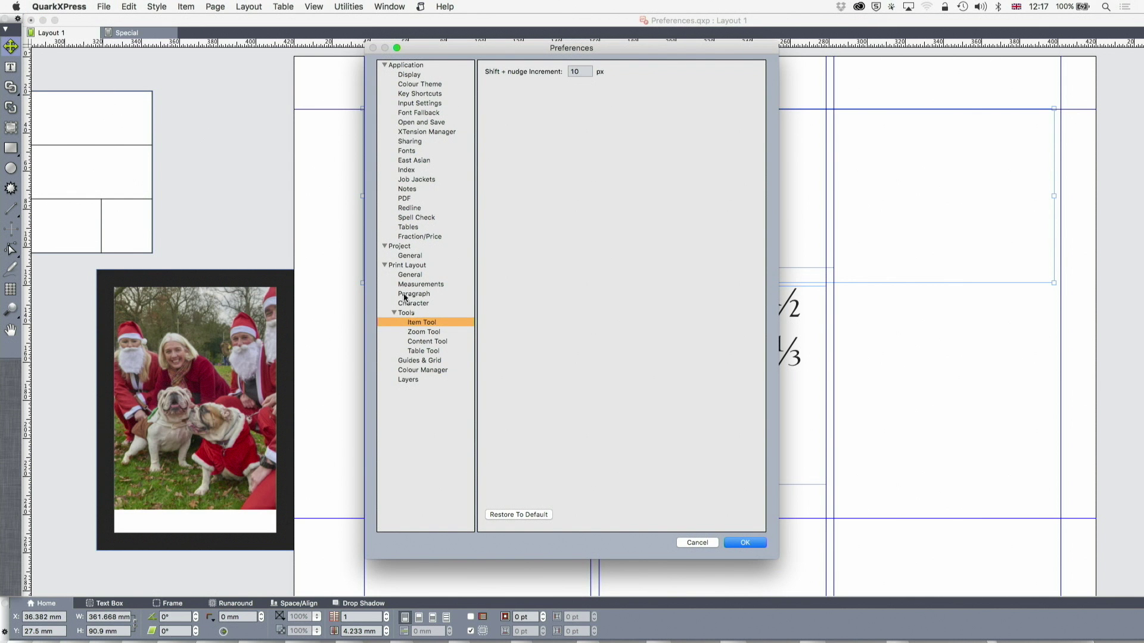
{"action": "left_click", "coordinate": [417, 360]}
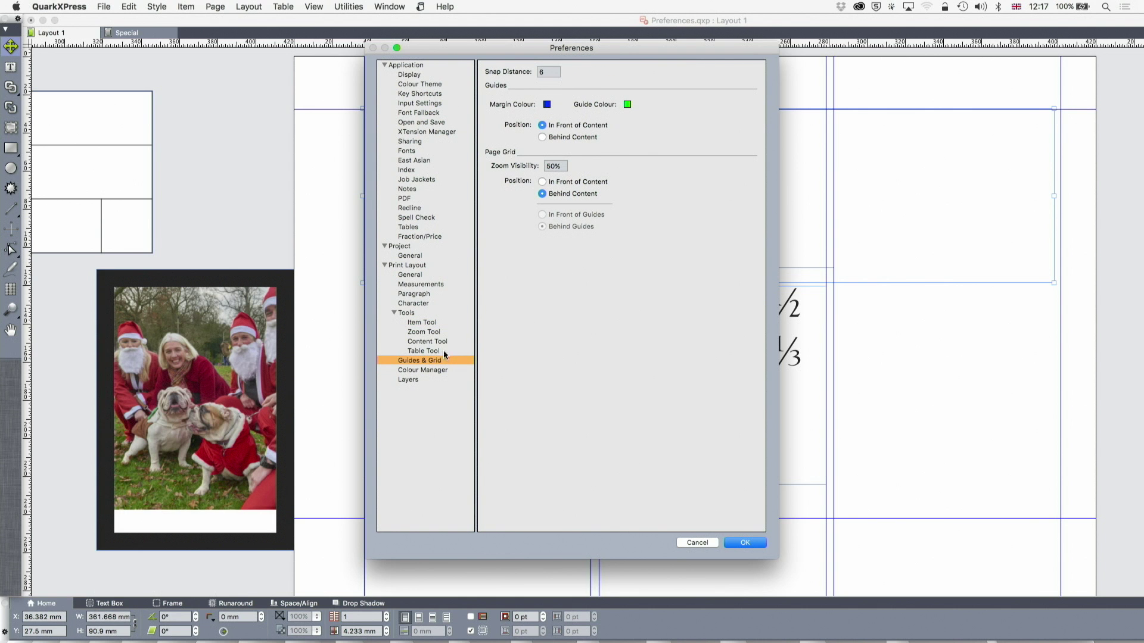
{"action": "left_click", "coordinate": [429, 370]}
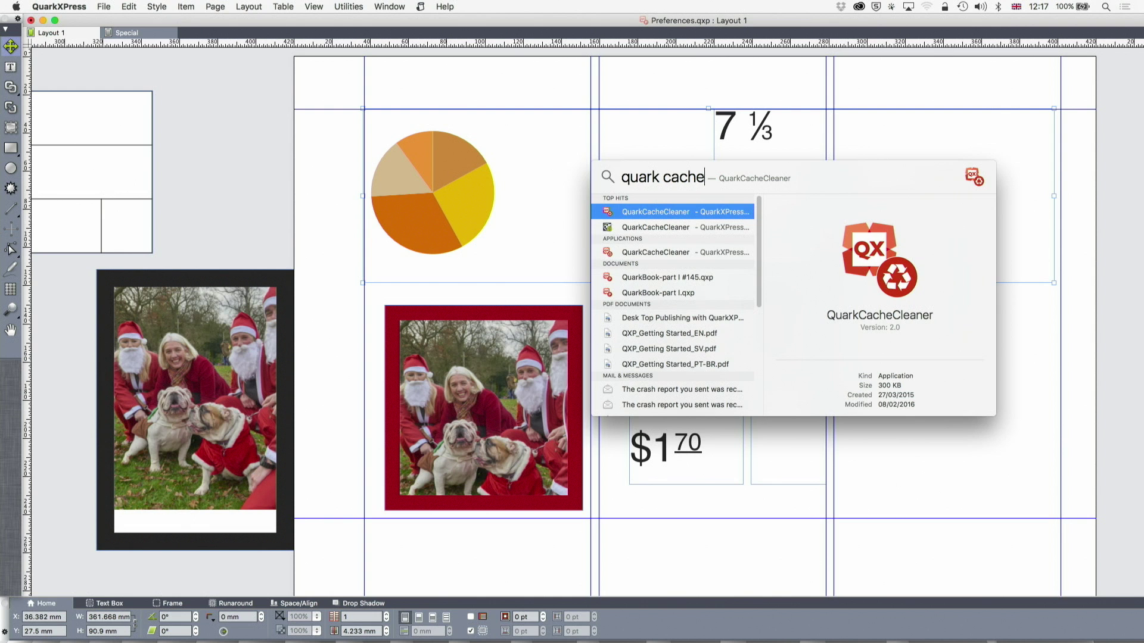
- Launch QuarkCacheCleaner, dismiss its image-cache deletion warning without confirming, and switch away
{"action": "key", "text": "Return"}
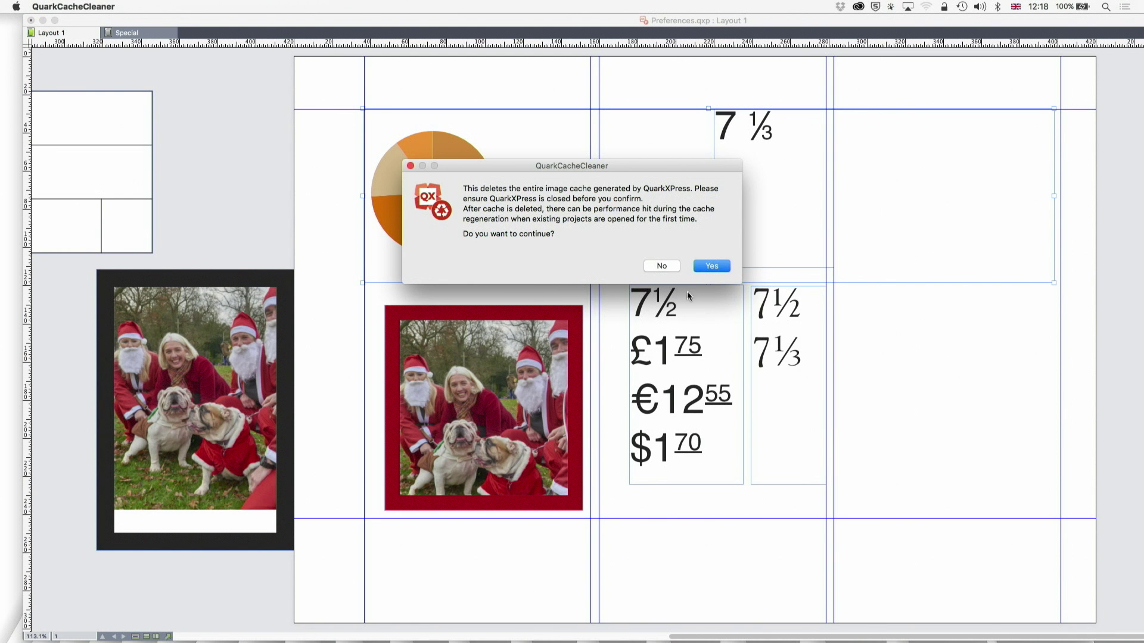
{"action": "left_click", "coordinate": [663, 266]}
{"action": "key", "text": "super+Tab"}
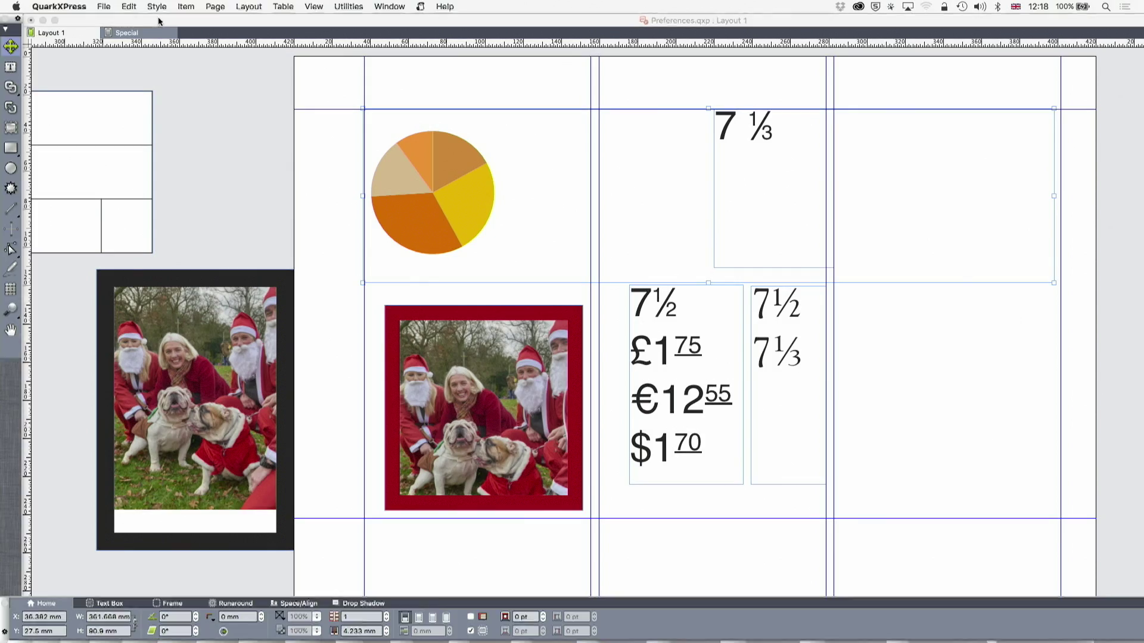
- Close Preferences.qxp with Don't Save and show the empty Style Sheets palette
{"action": "left_click", "coordinate": [30, 19]}
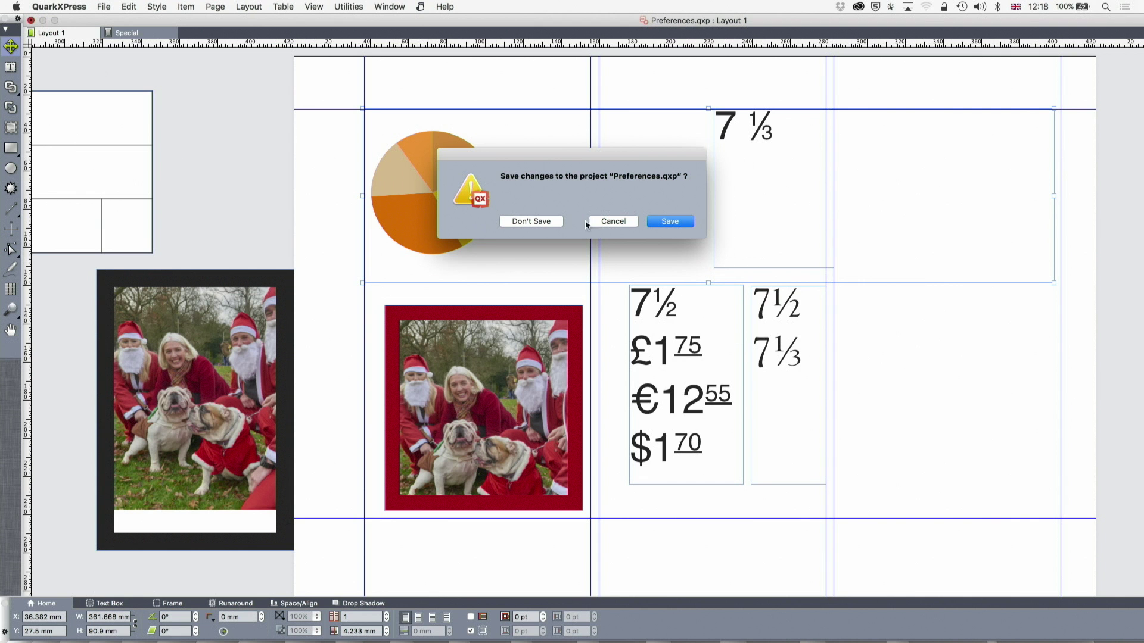
{"action": "left_click", "coordinate": [545, 223]}
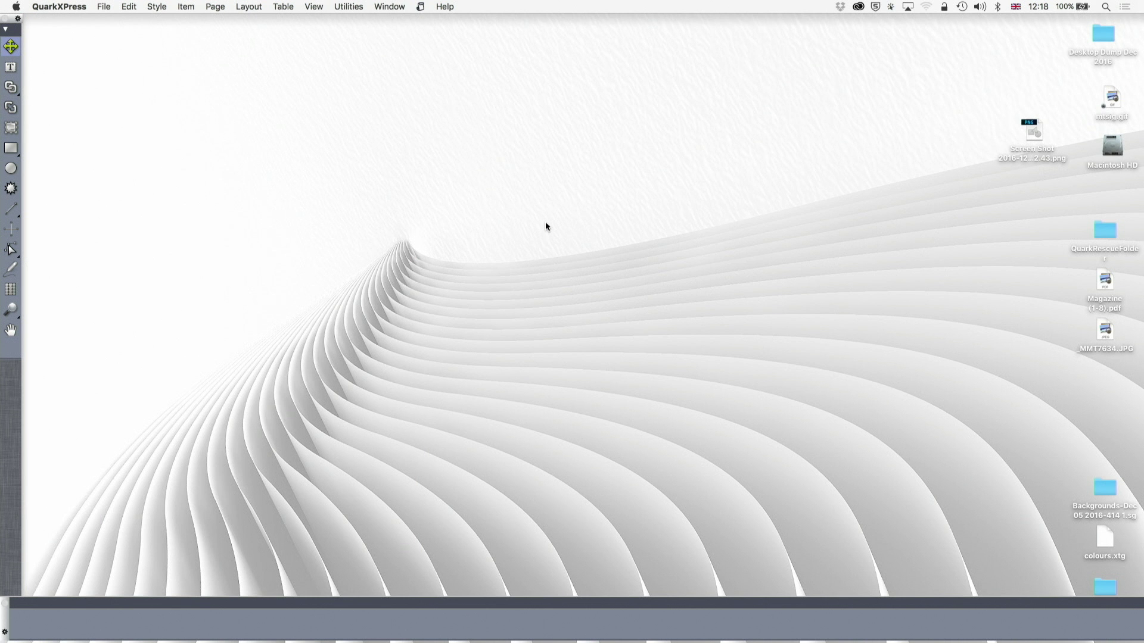
{"action": "left_click", "coordinate": [389, 6]}
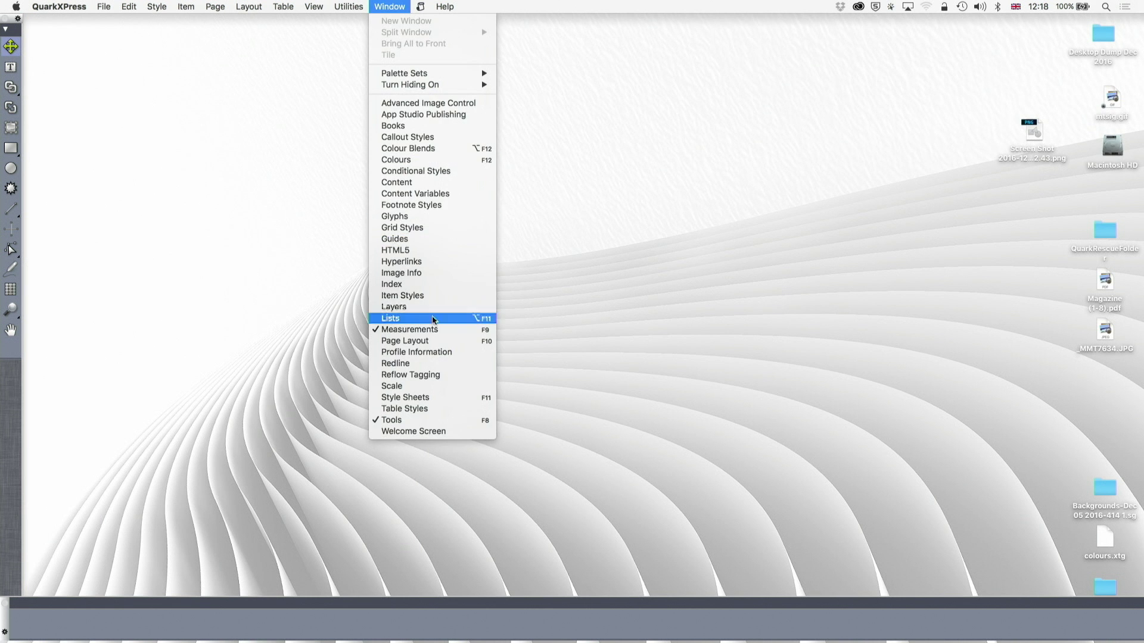
{"action": "left_click", "coordinate": [434, 396]}
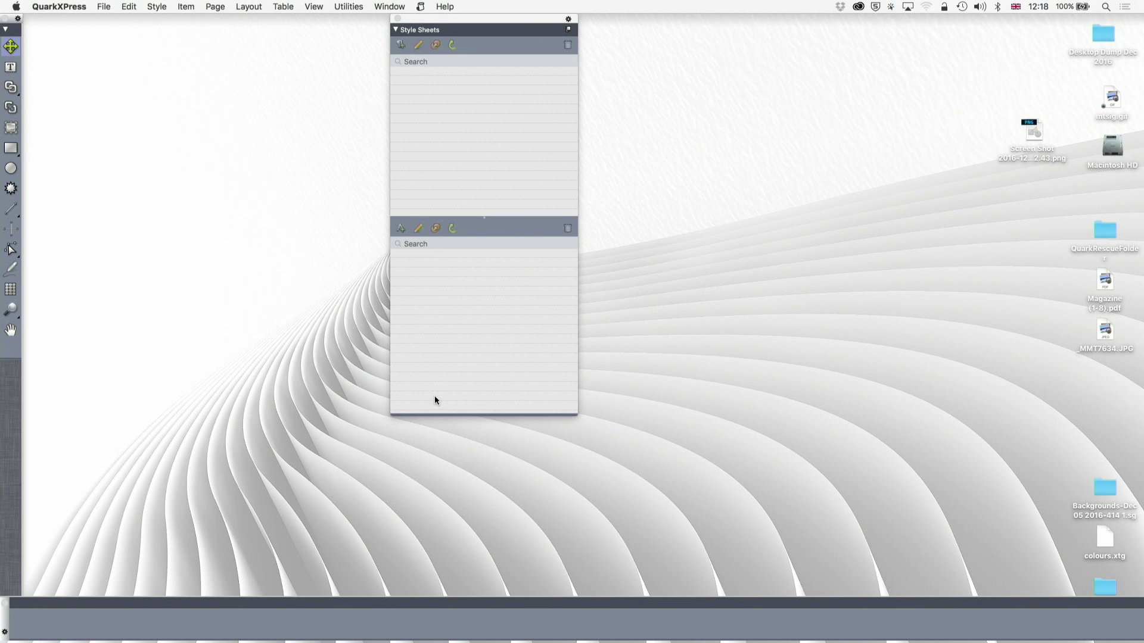